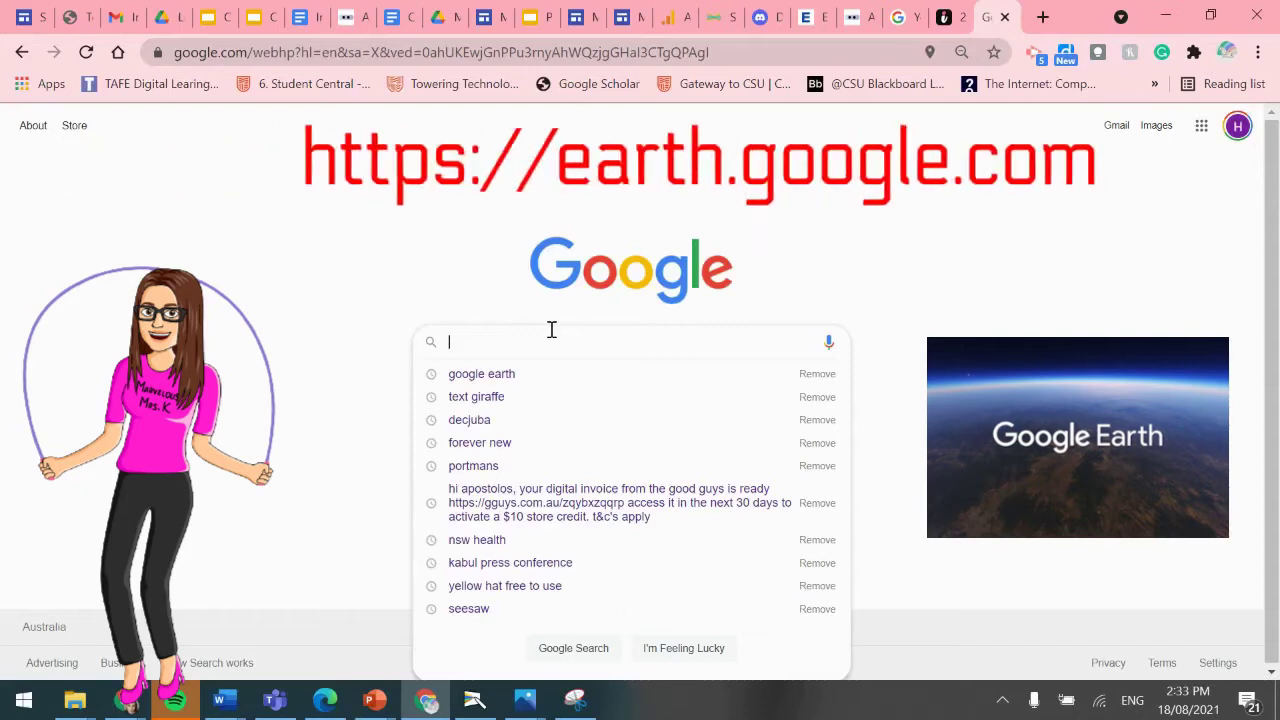
- Search Google for 'Google earth'
key("BackSpace")
type("oogle eart")
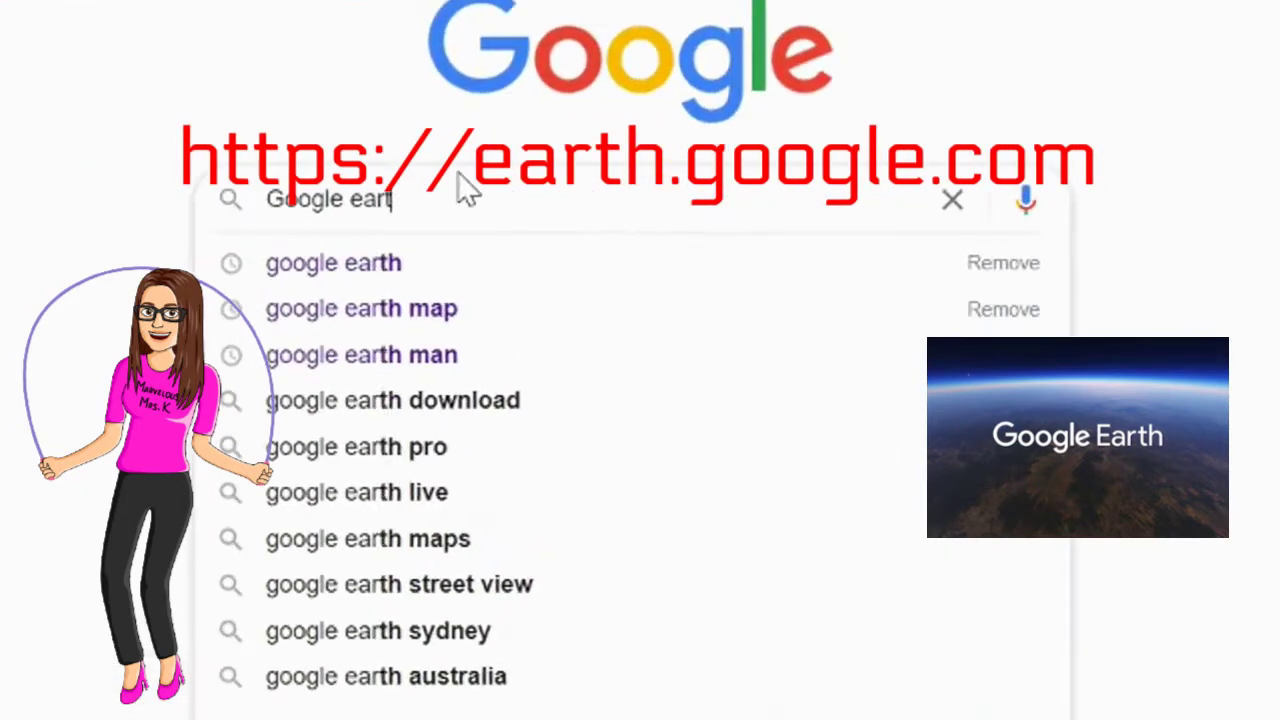
type("h")
key("Return")
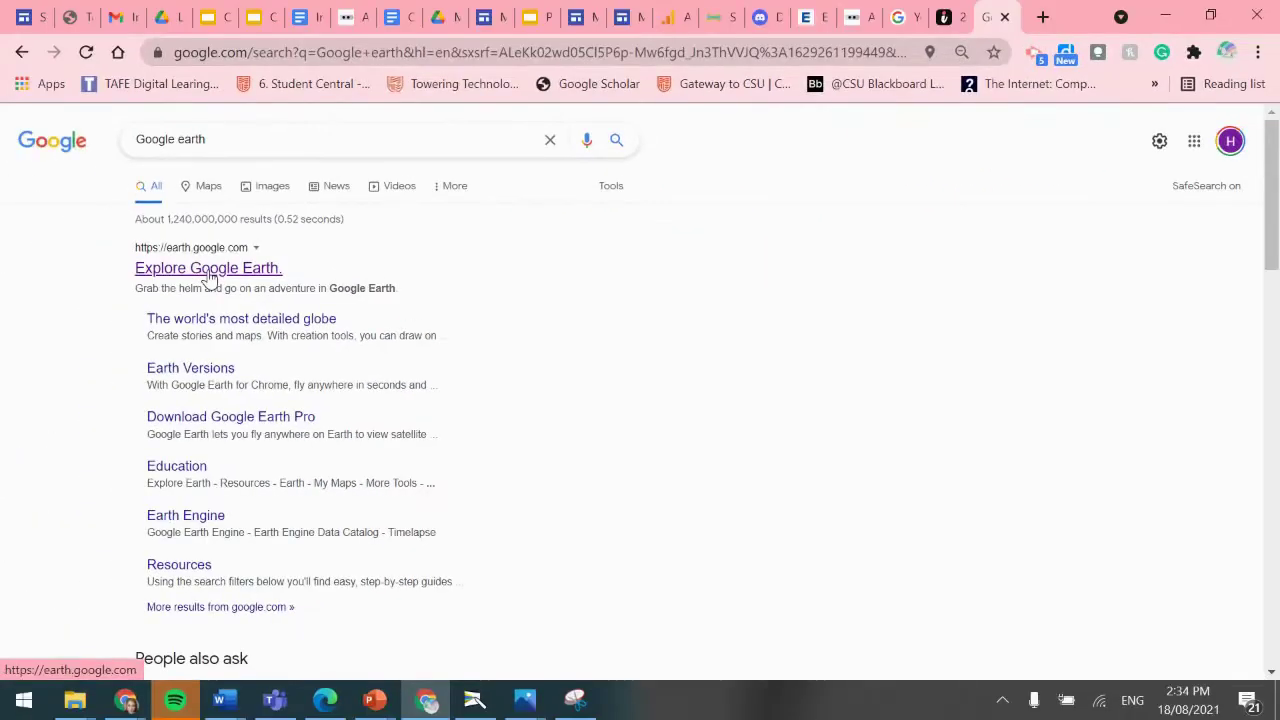
- Open Explore Google Earth from the results and search places for 'PLC Sydney'
left_click(210, 270)
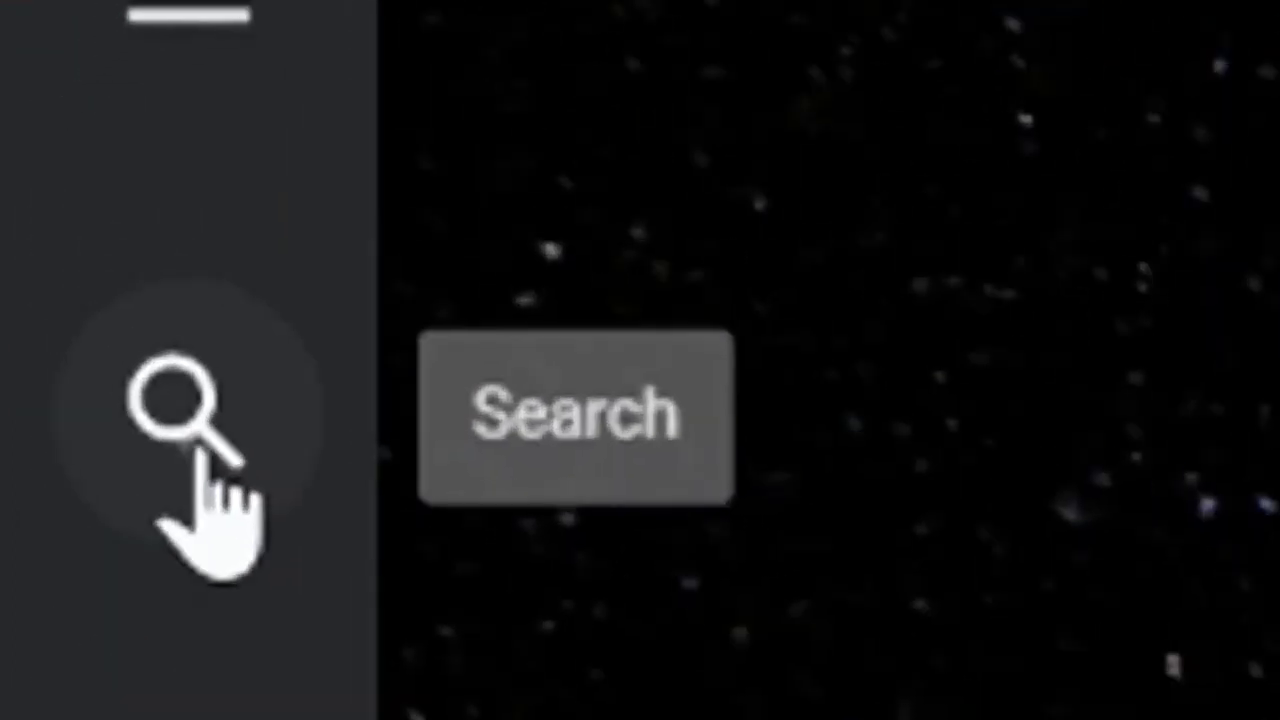
left_click(205, 455)
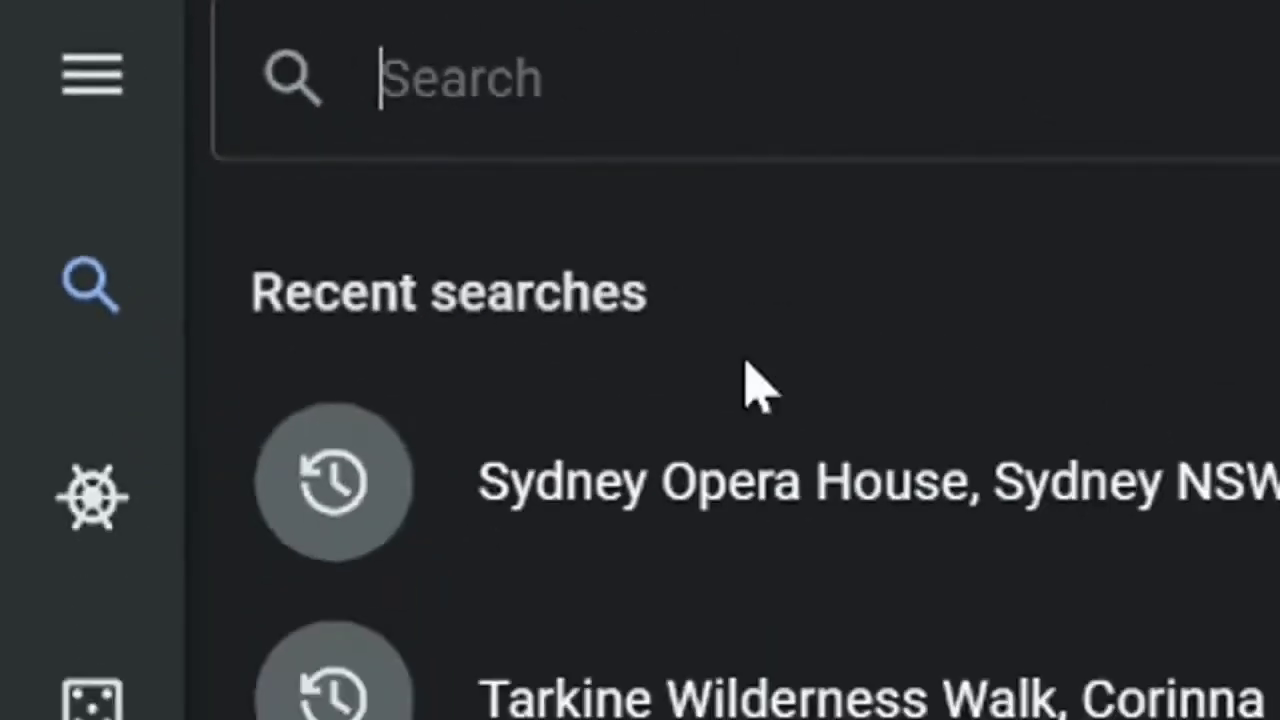
type("PLC Sydney")
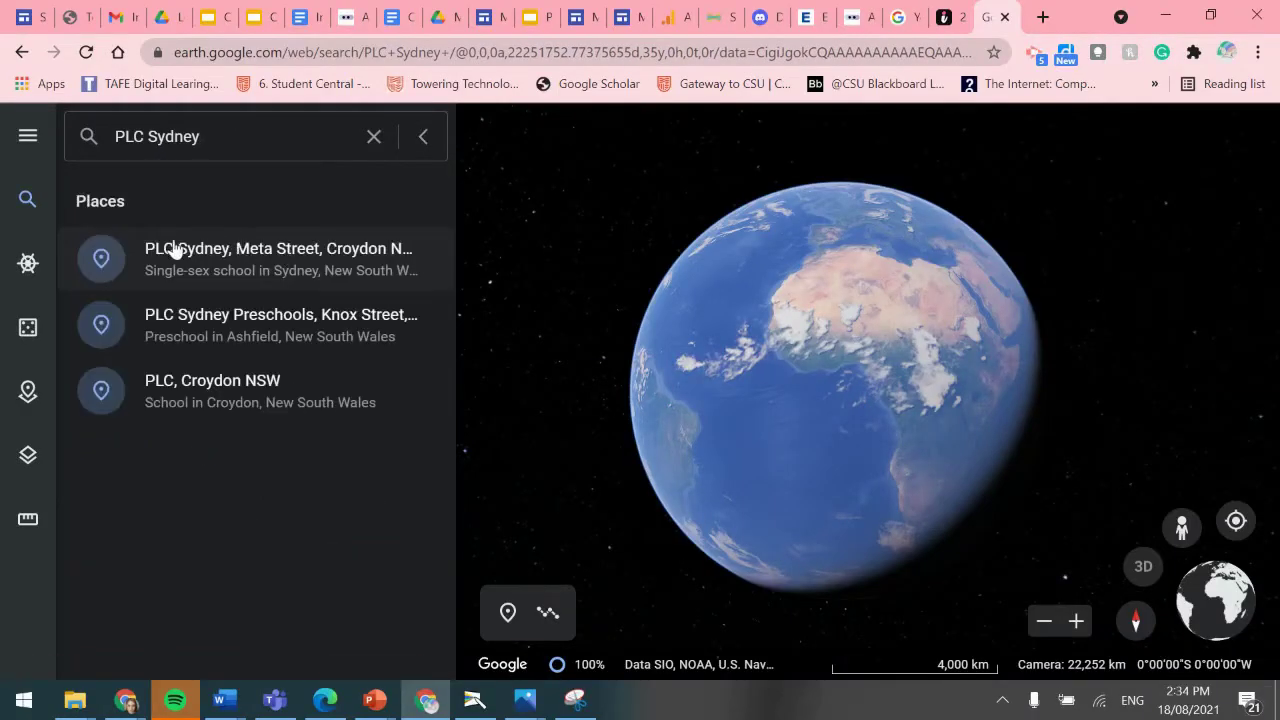
- Fly to PLC Sydney on Meta Street, Croydon, and close its info card
left_click(224, 258)
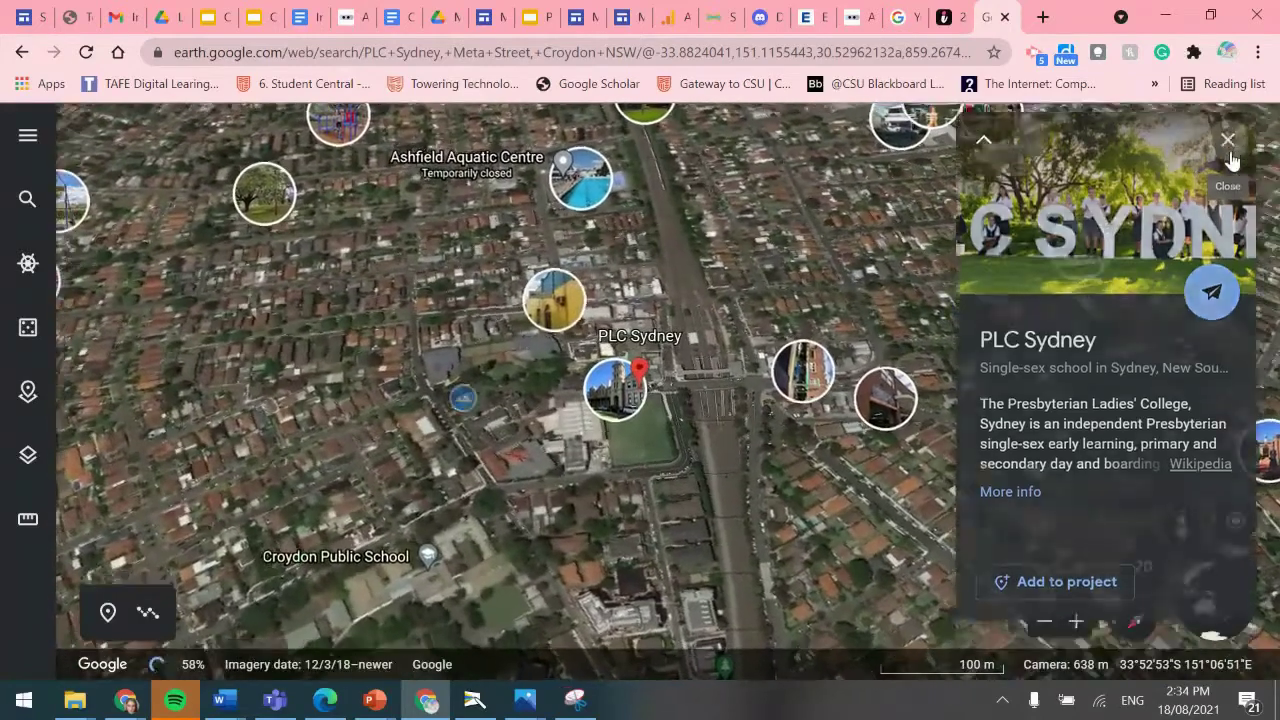
left_click(1229, 145)
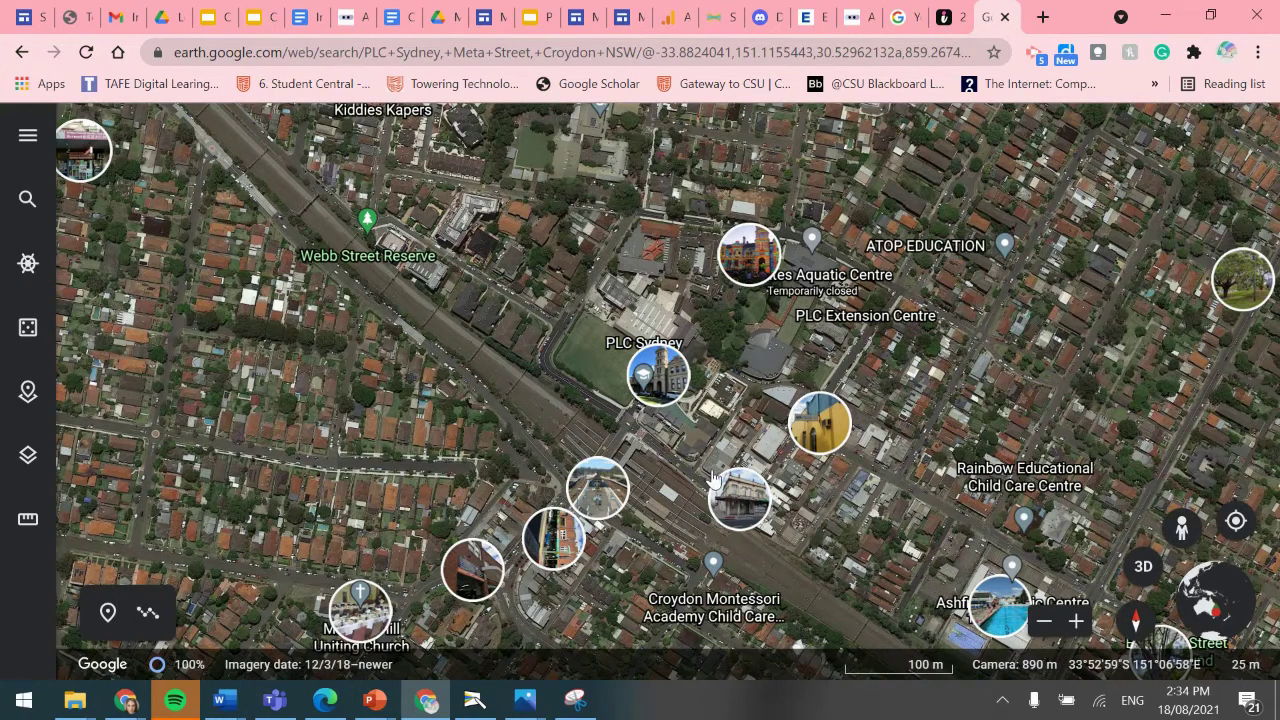
- Drop the Pegman onto Young St beside the PLC Sydney marker to enter Street View
left_click(1182, 530)
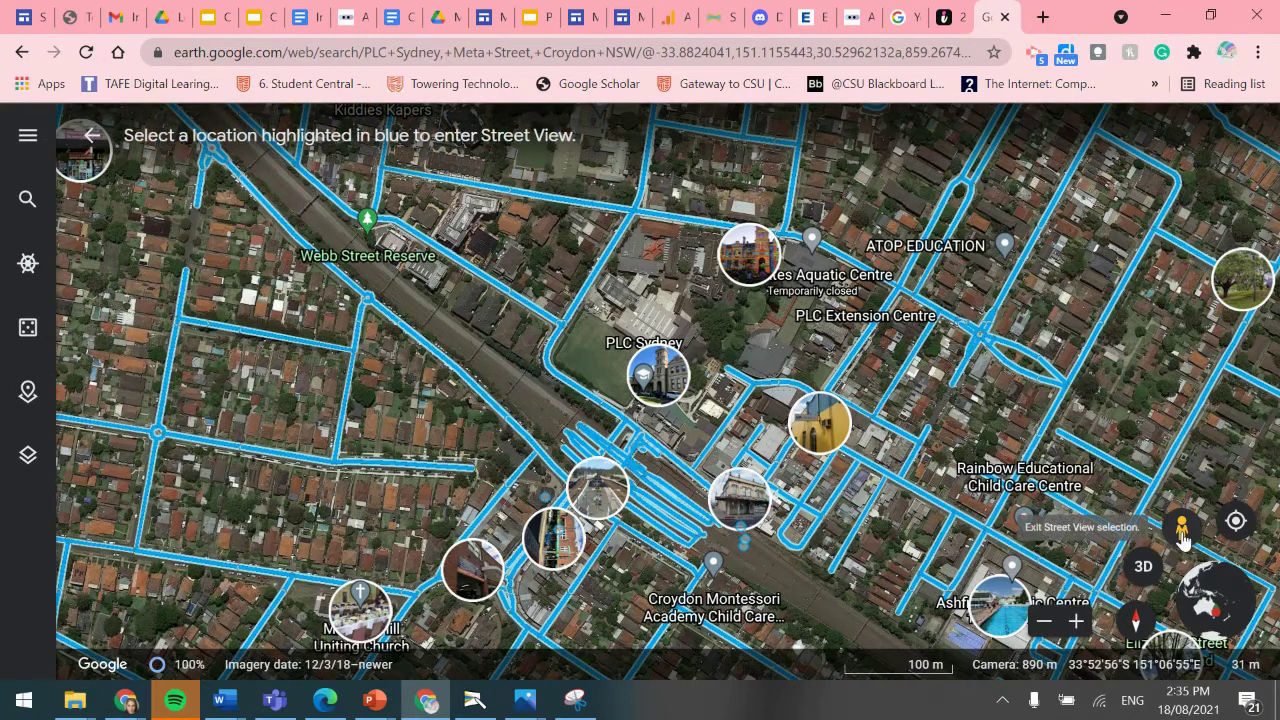
left_click_drag(1182, 538, 687, 457)
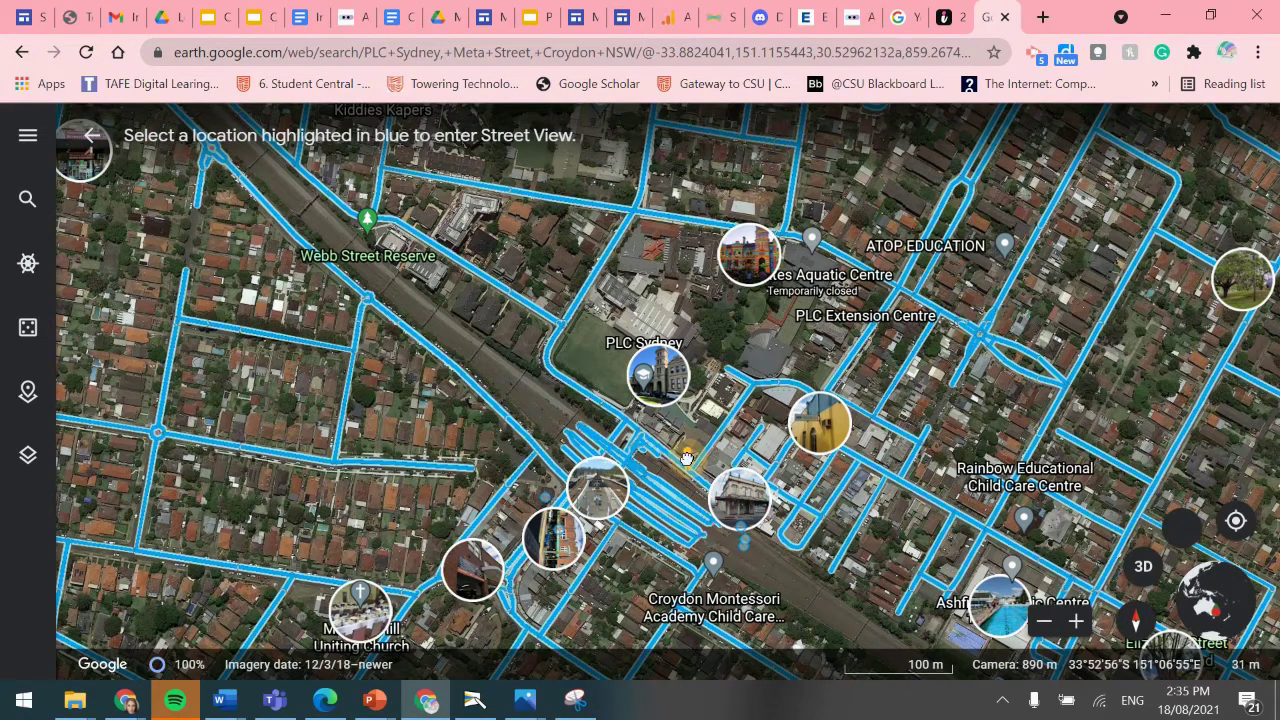
left_click_drag(672, 440, 626, 411)
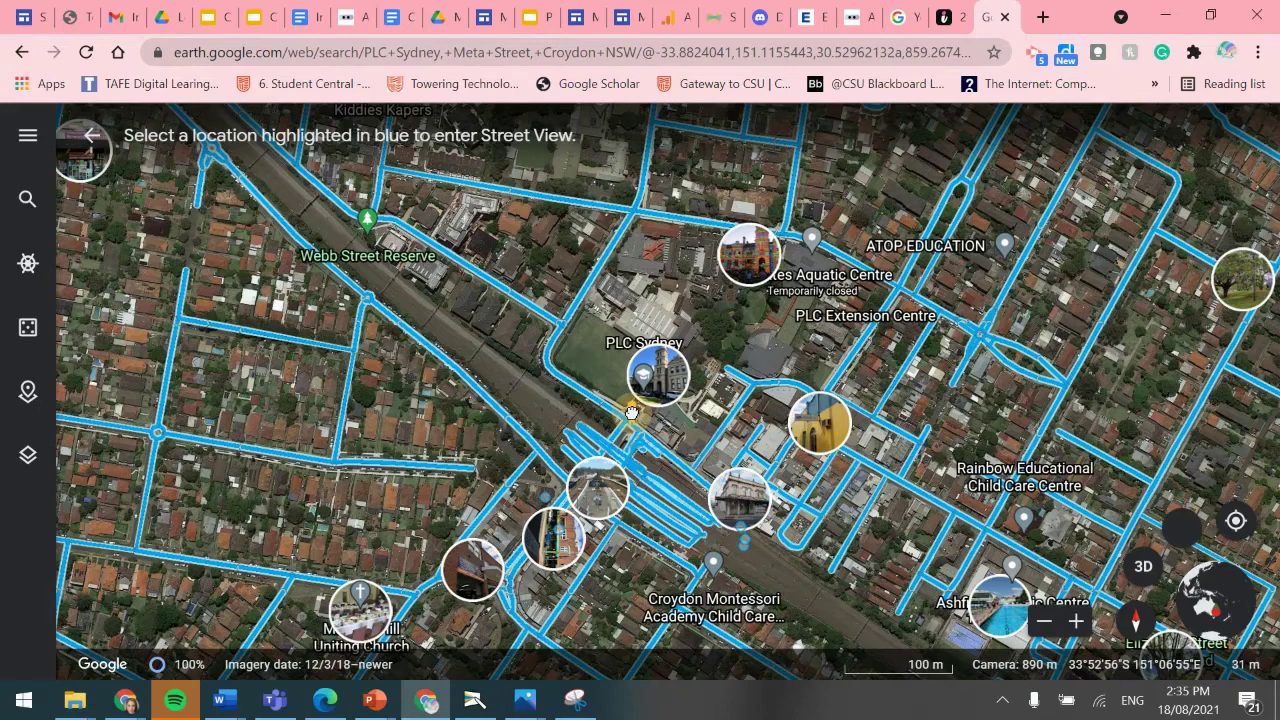
left_click_drag(632, 413, 634, 415)
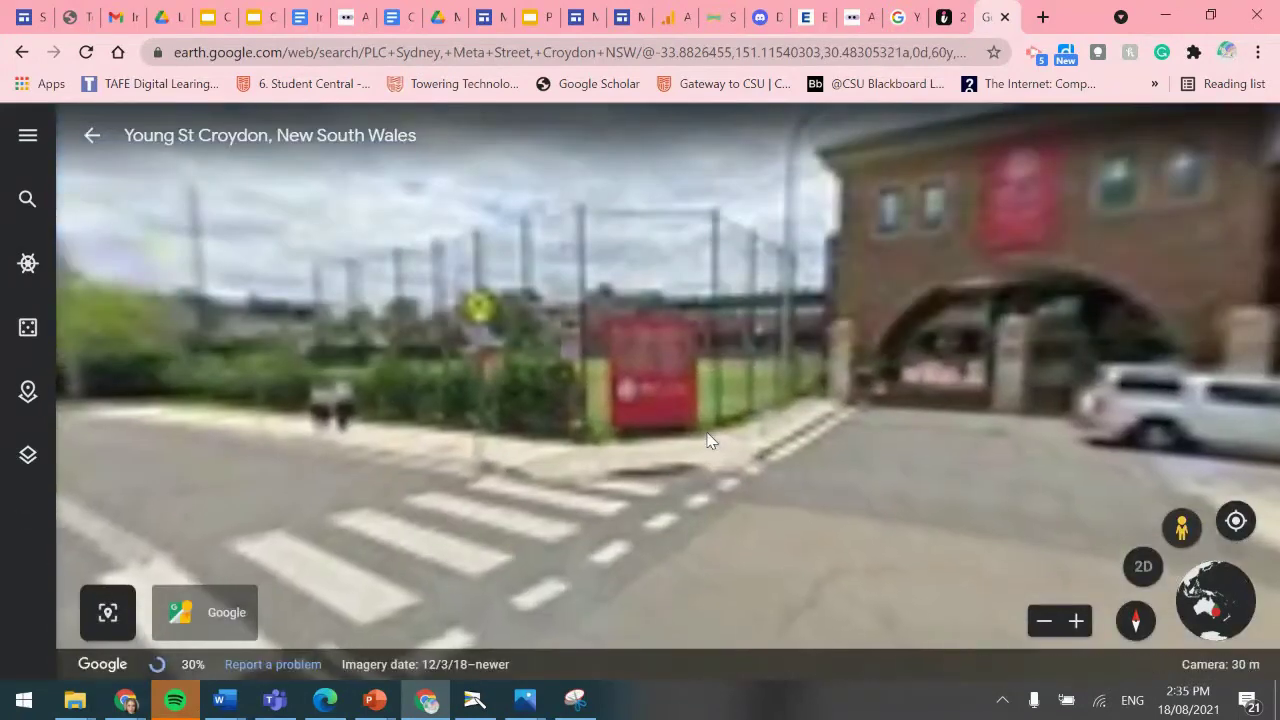
- Move forward and turn Street View to face the PLC archway gate and red sign
left_click(767, 398)
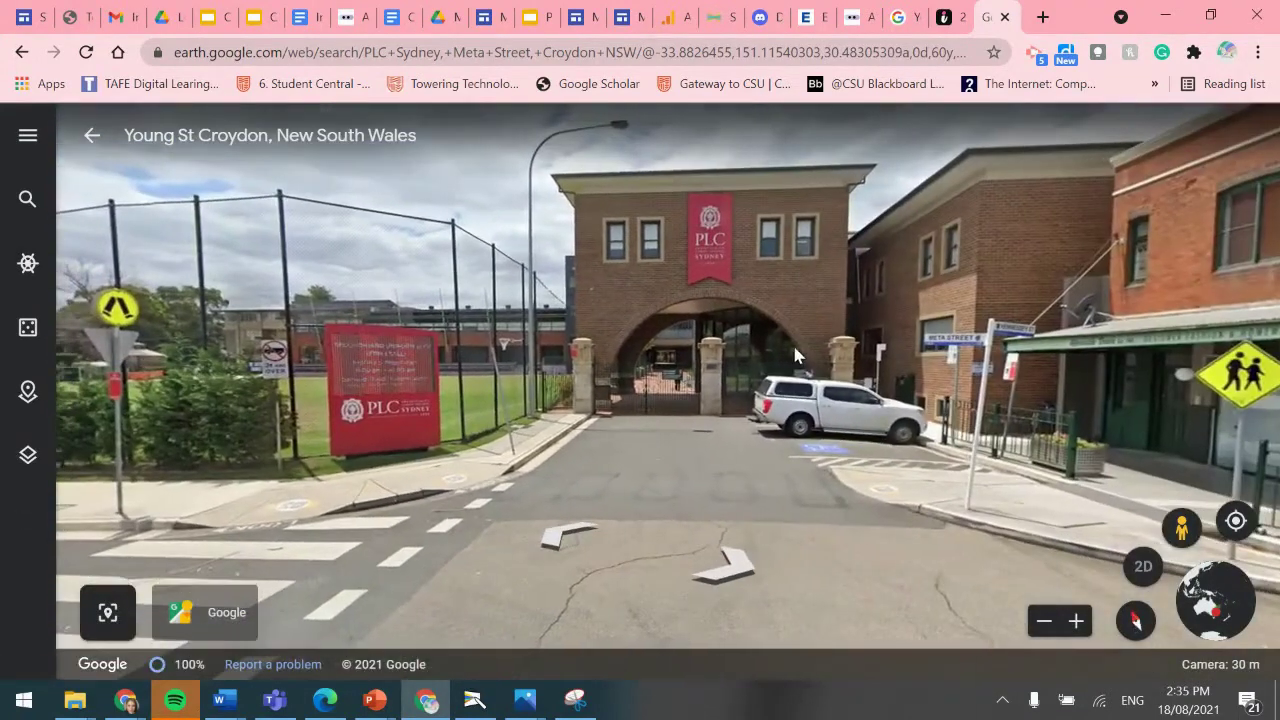
left_click_drag(795, 355, 860, 396)
left_click_drag(590, 395, 540, 388)
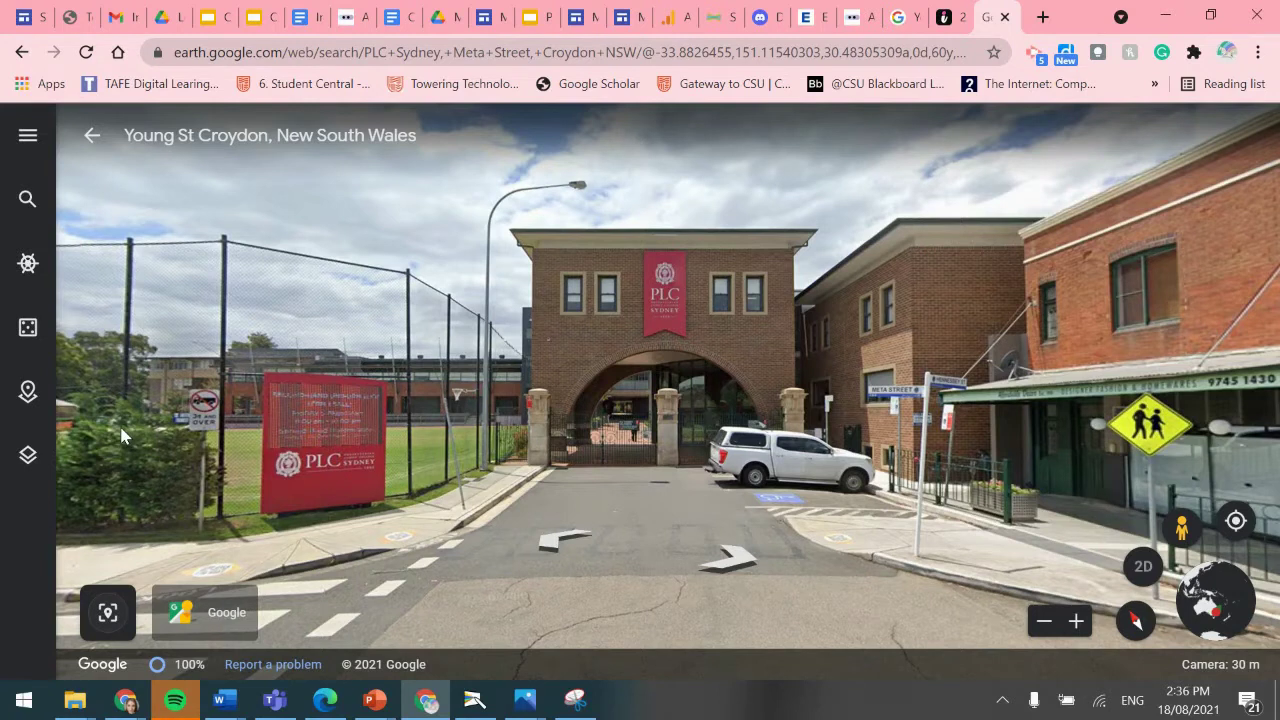
mouse_move(201, 688)
- Capture the Street View of the PLC gate with a new Snipping Tool snip
left_click(575, 700)
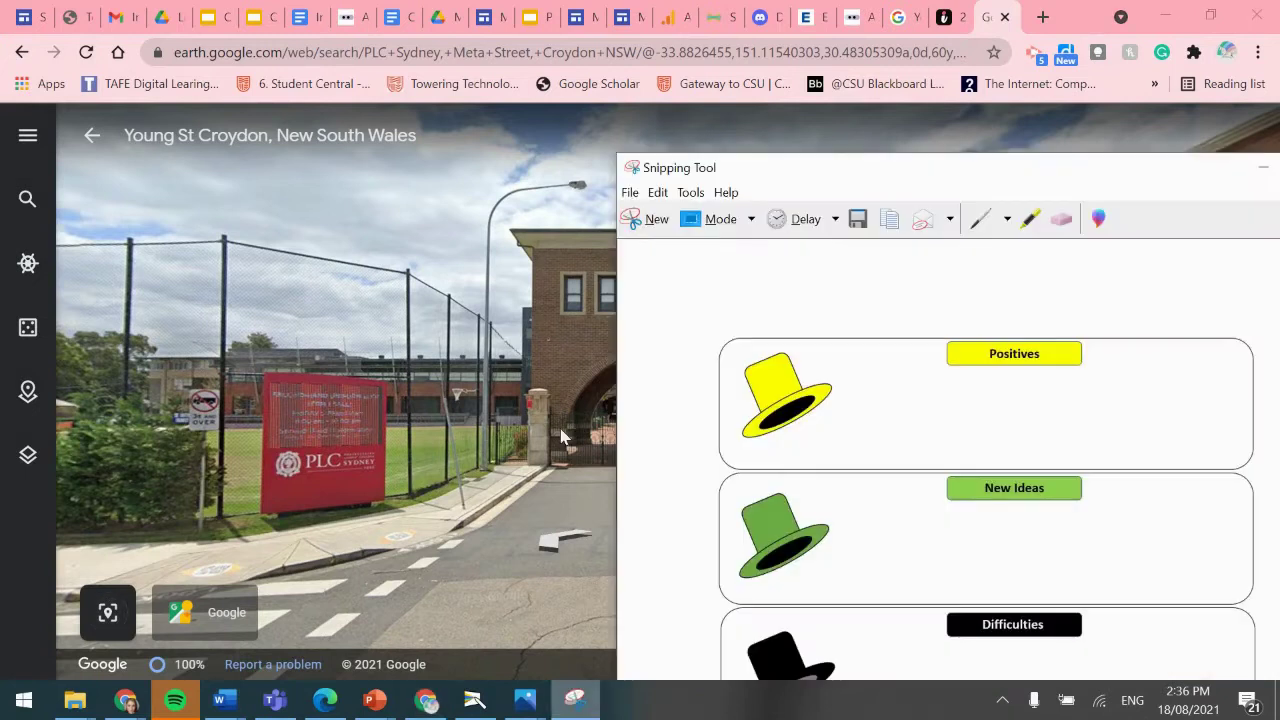
left_click(640, 220)
left_click_drag(64, 114, 1270, 648)
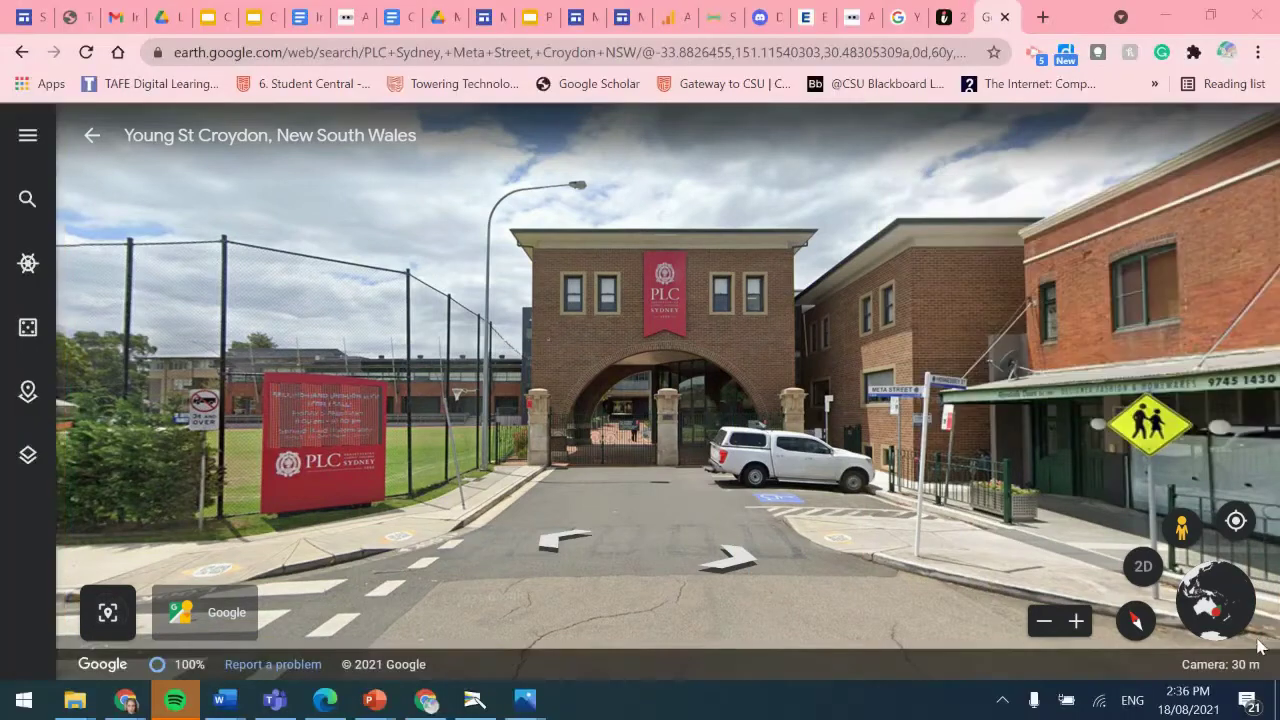
- Save the capture to the Desktop as 'PLC Sydney Street'
left_click(20, 40)
left_click(42, 86)
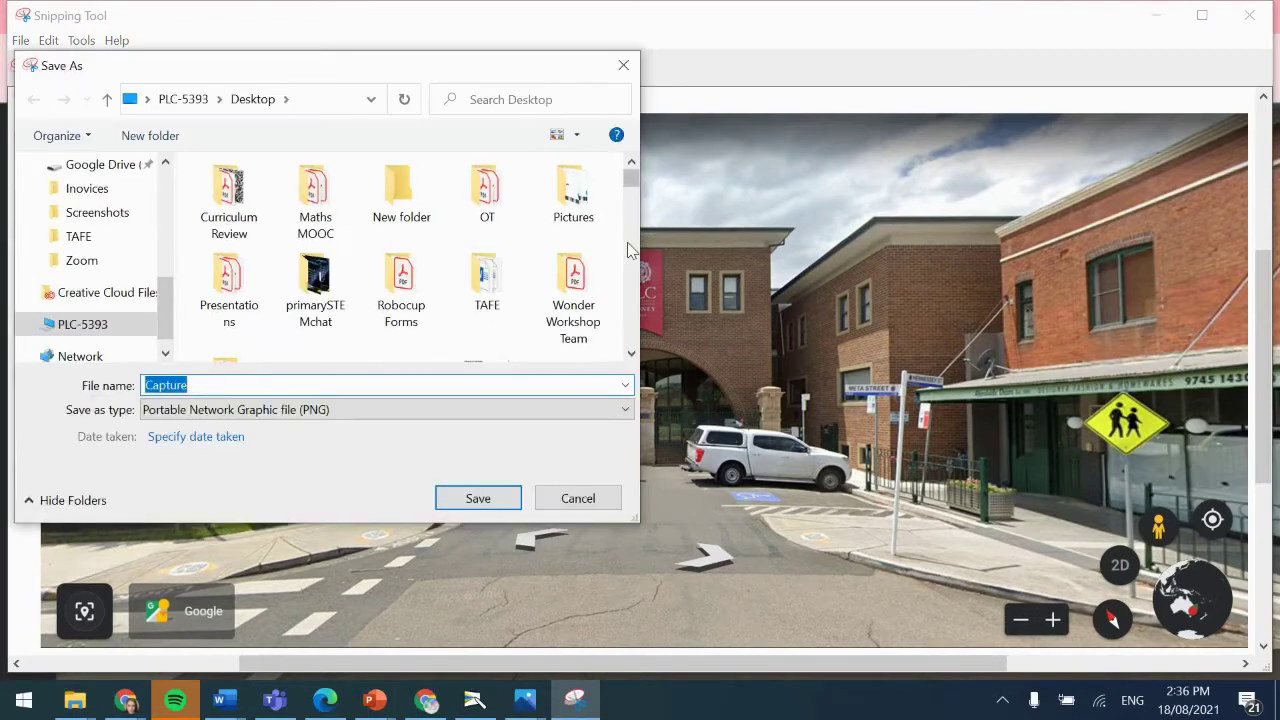
type("PLC Sydney S")
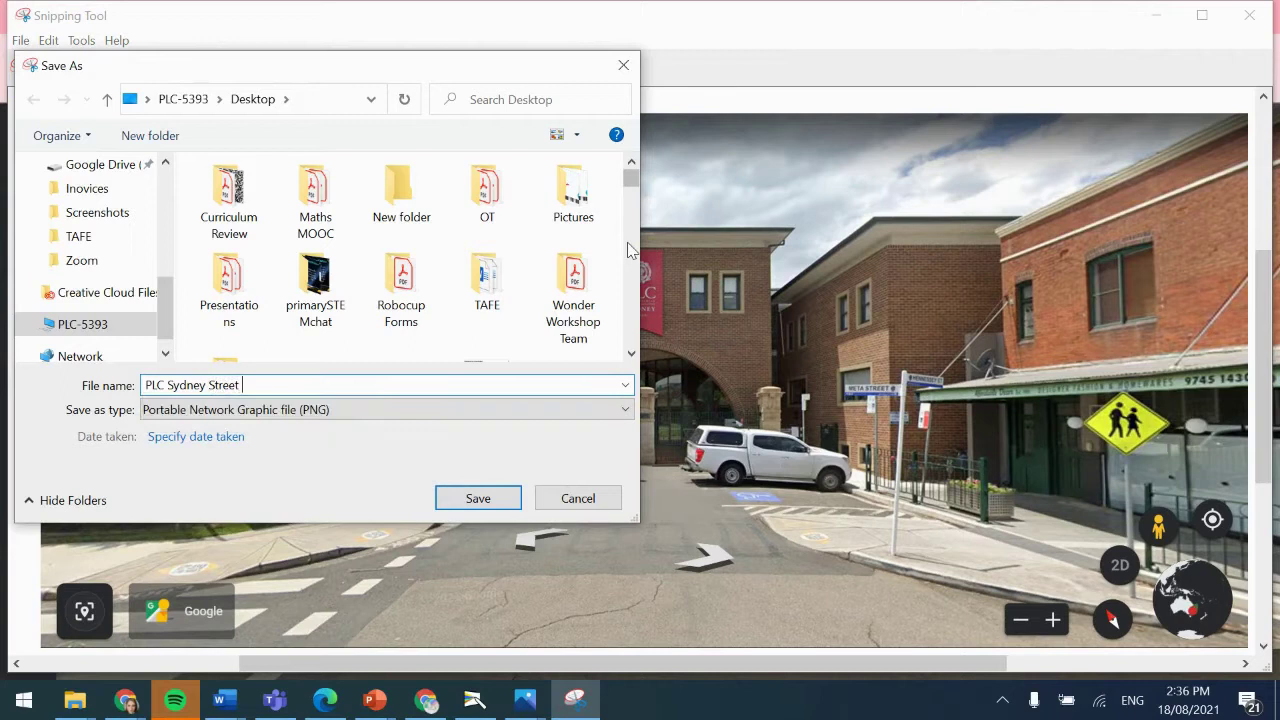
key("Return")
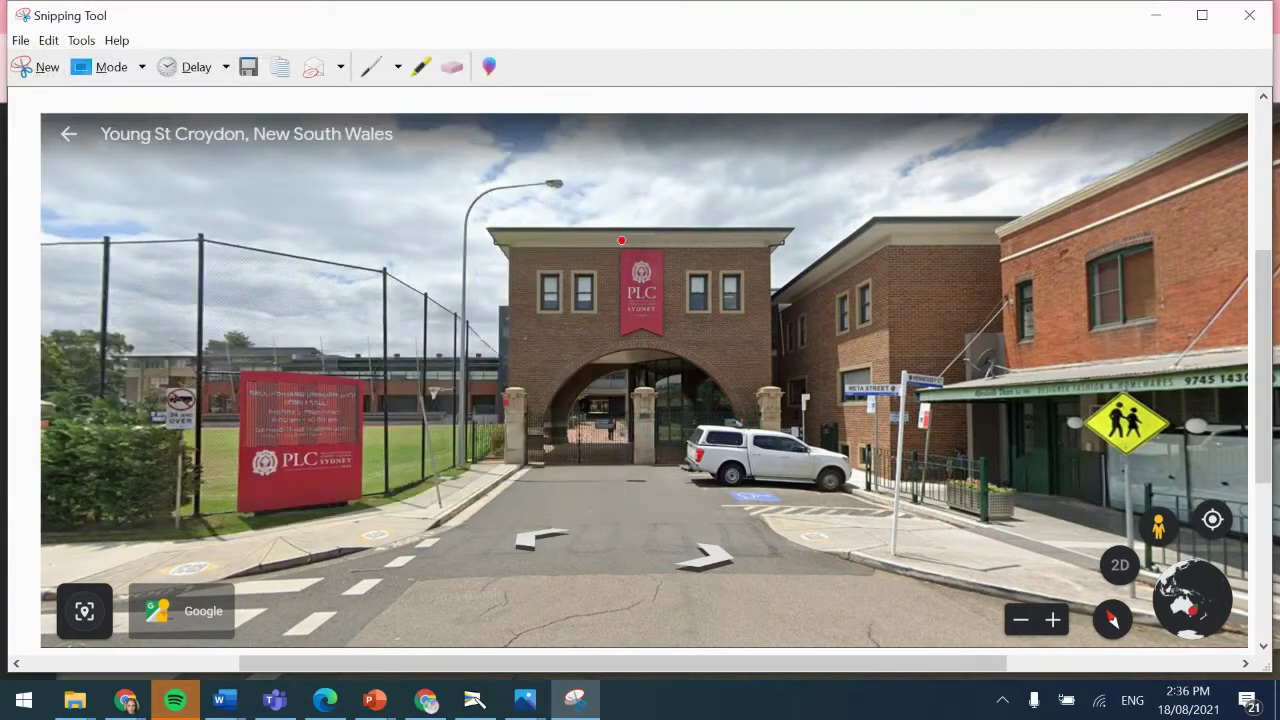
- Close Snipping Tool, copy the Google Earth address, and add an image in Google Sites
left_click(1249, 15)
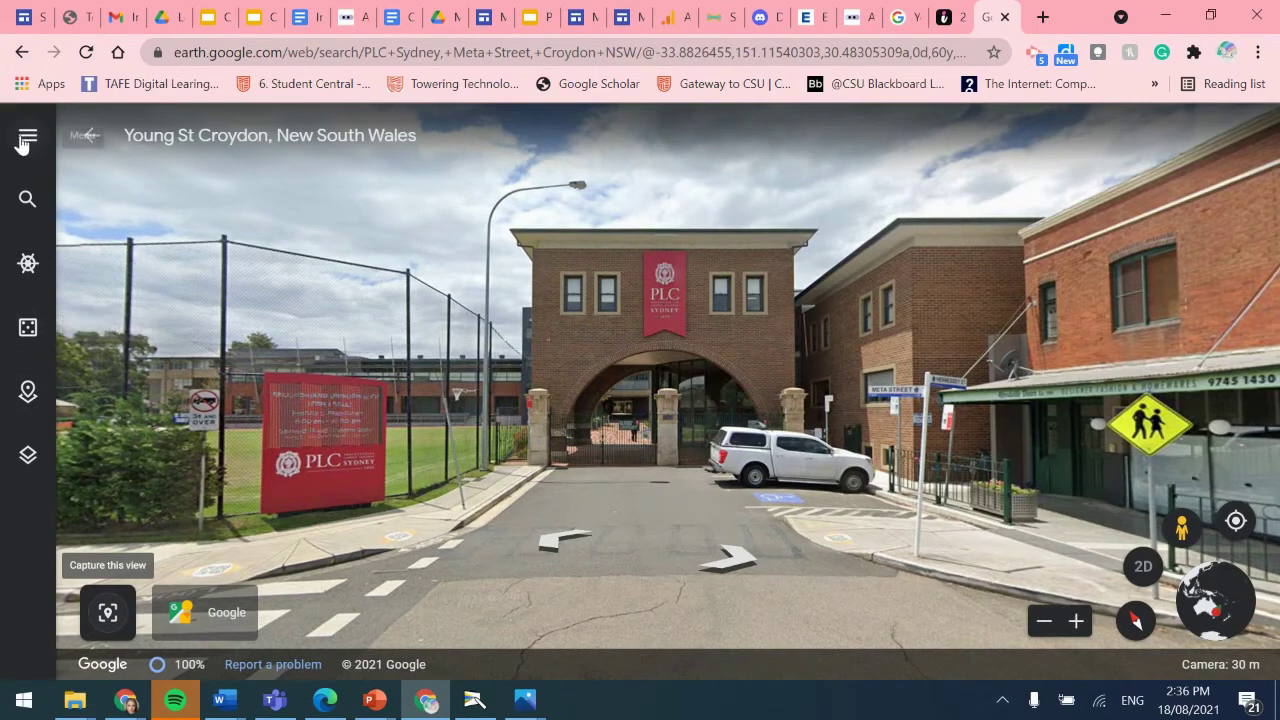
left_click(208, 51)
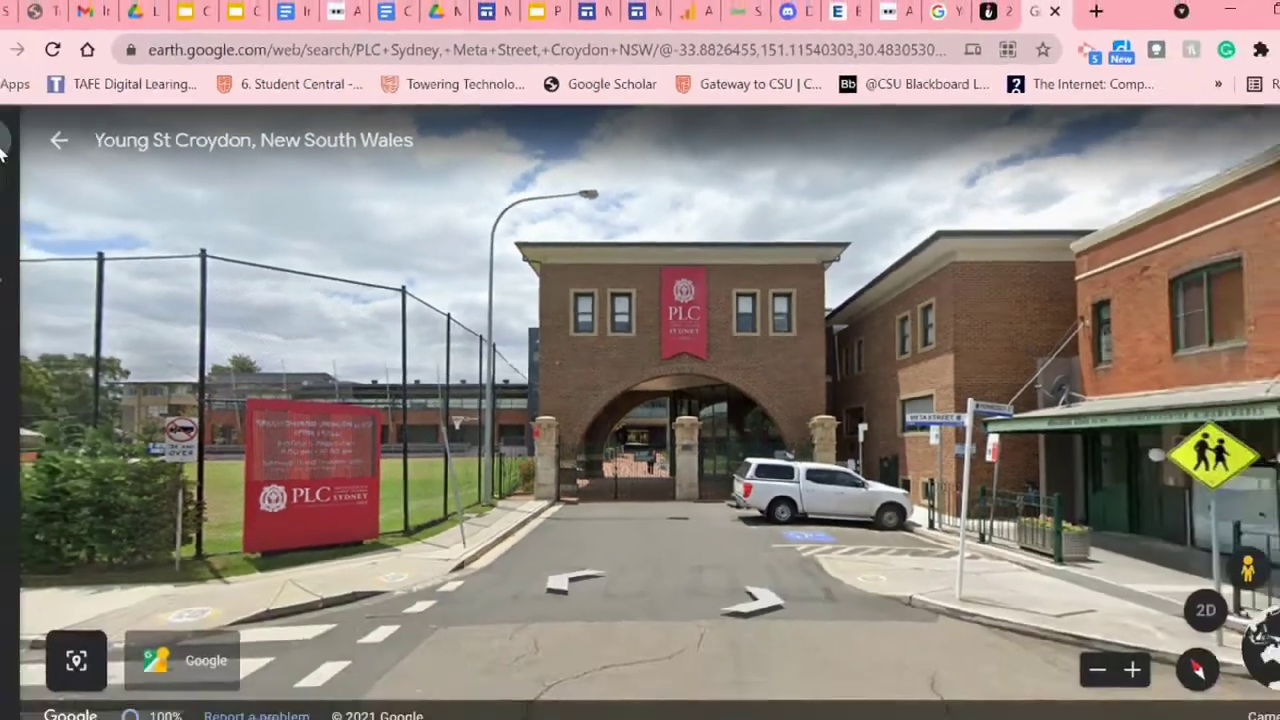
left_click(35, 142)
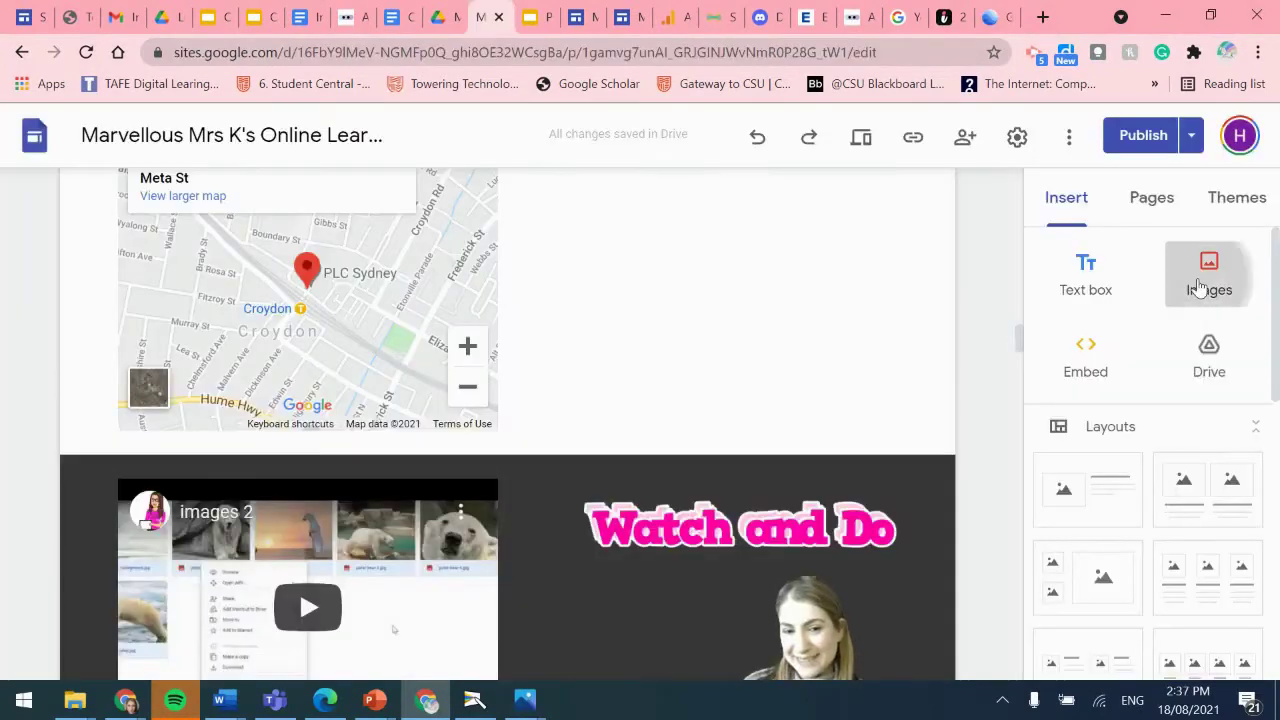
left_click(1205, 283)
- Upload PLC Sydney Street View.PNG from the Desktop into the Google Sites page
left_click(1120, 378)
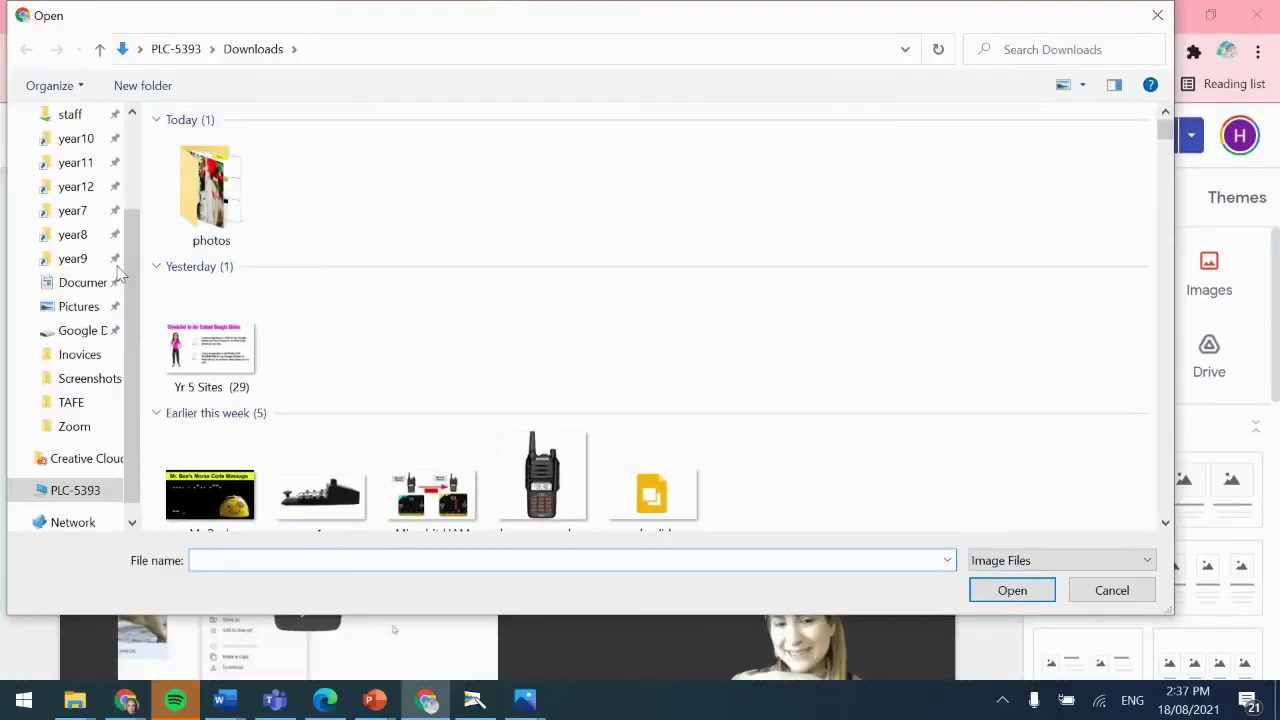
scroll(90, 318, "up", 1)
left_click(82, 138)
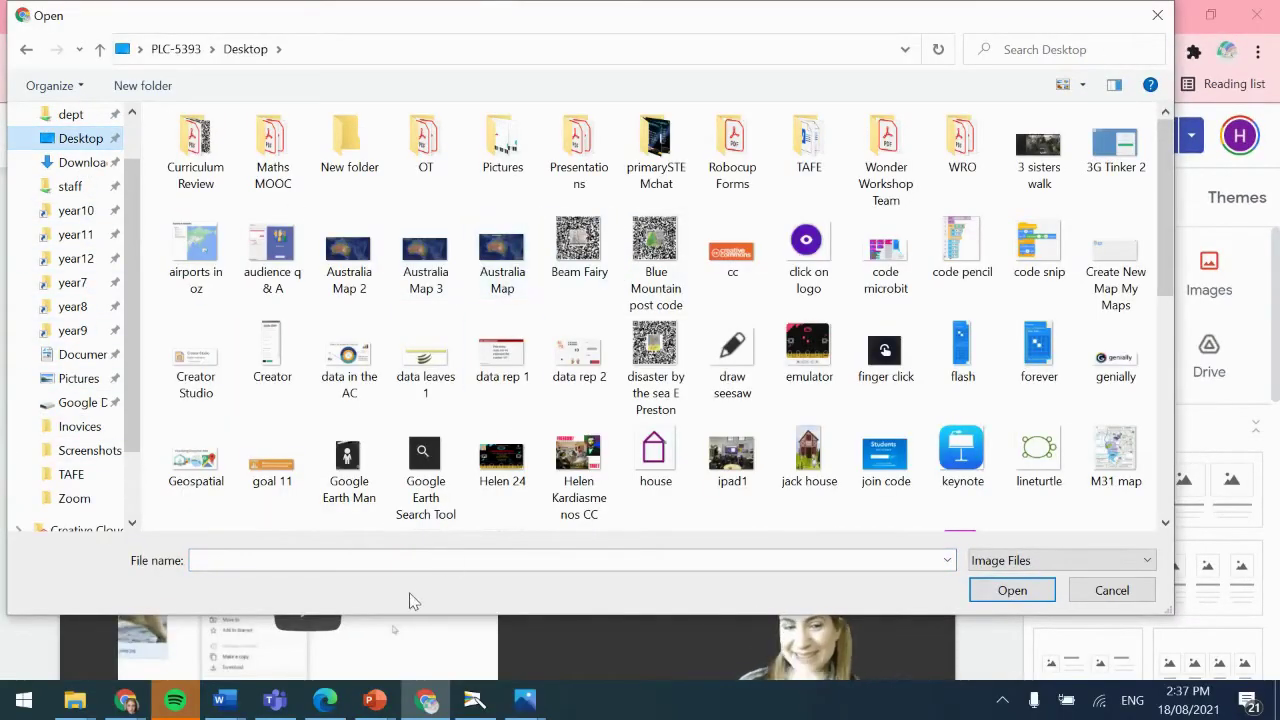
type("PLC")
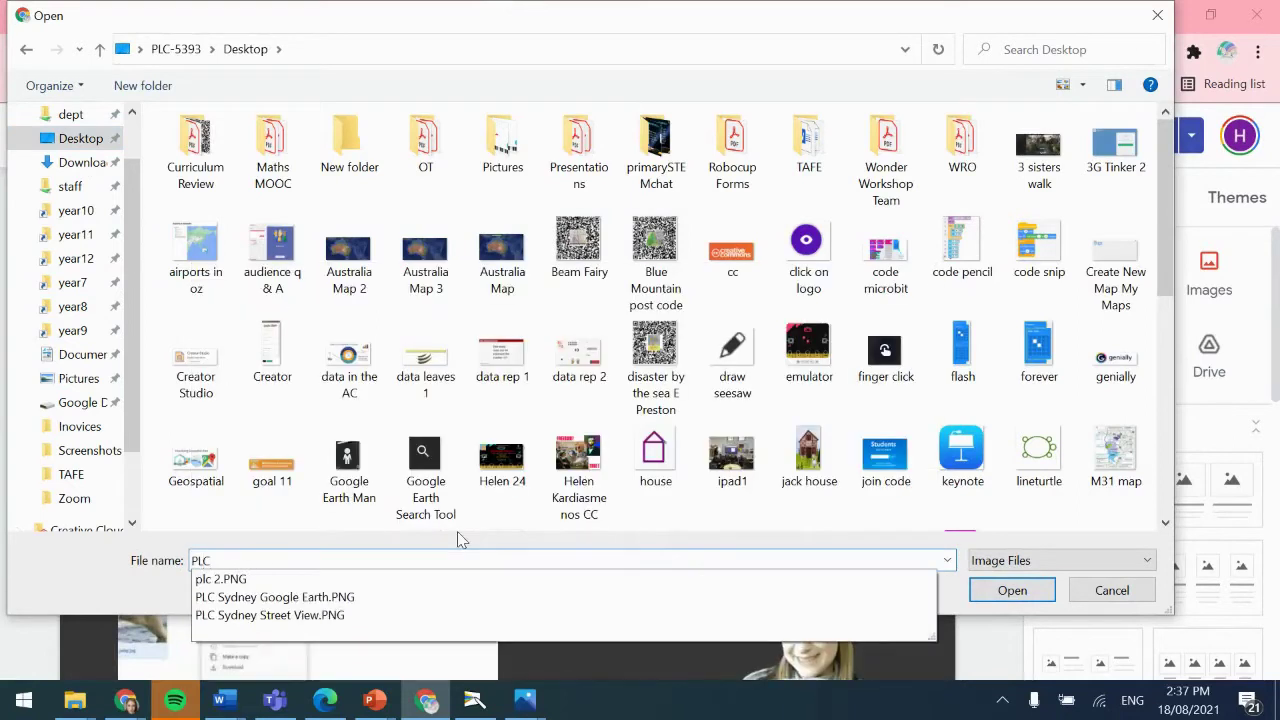
left_click(330, 615)
left_click(1030, 598)
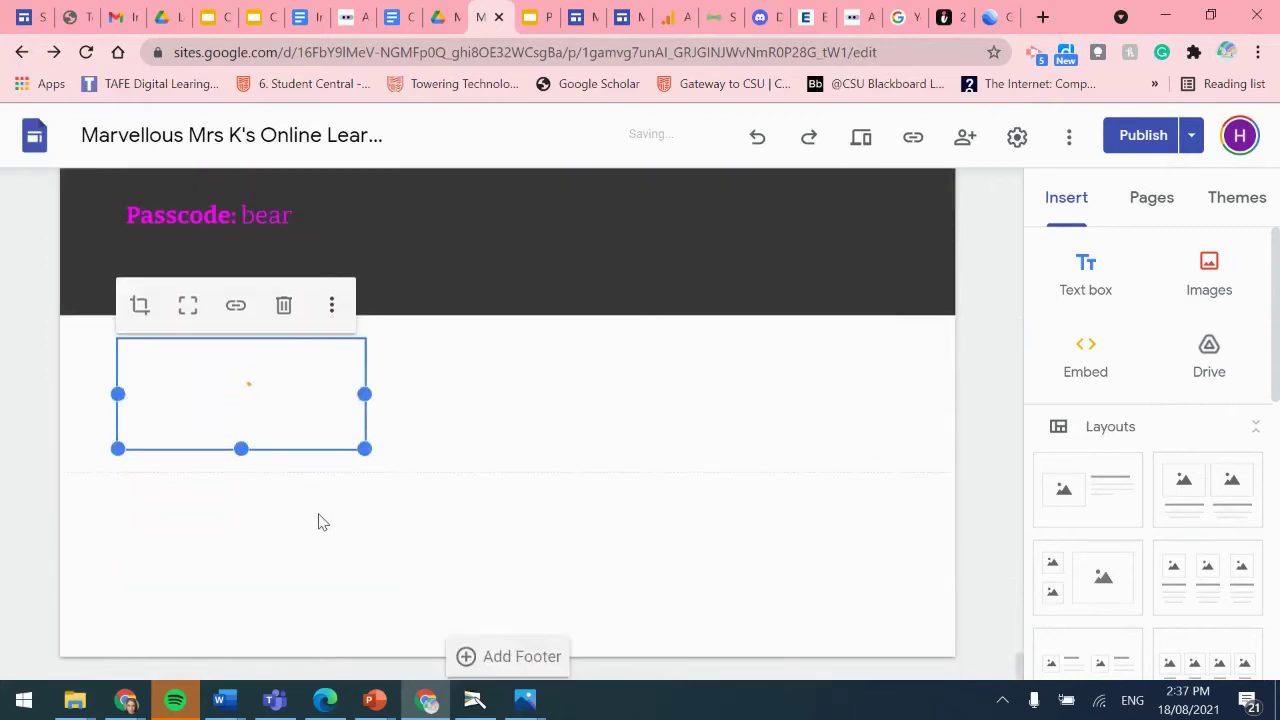
- Reposition the PLC gate image and link it to the copied Google Earth URL
left_click_drag(364, 449, 539, 566)
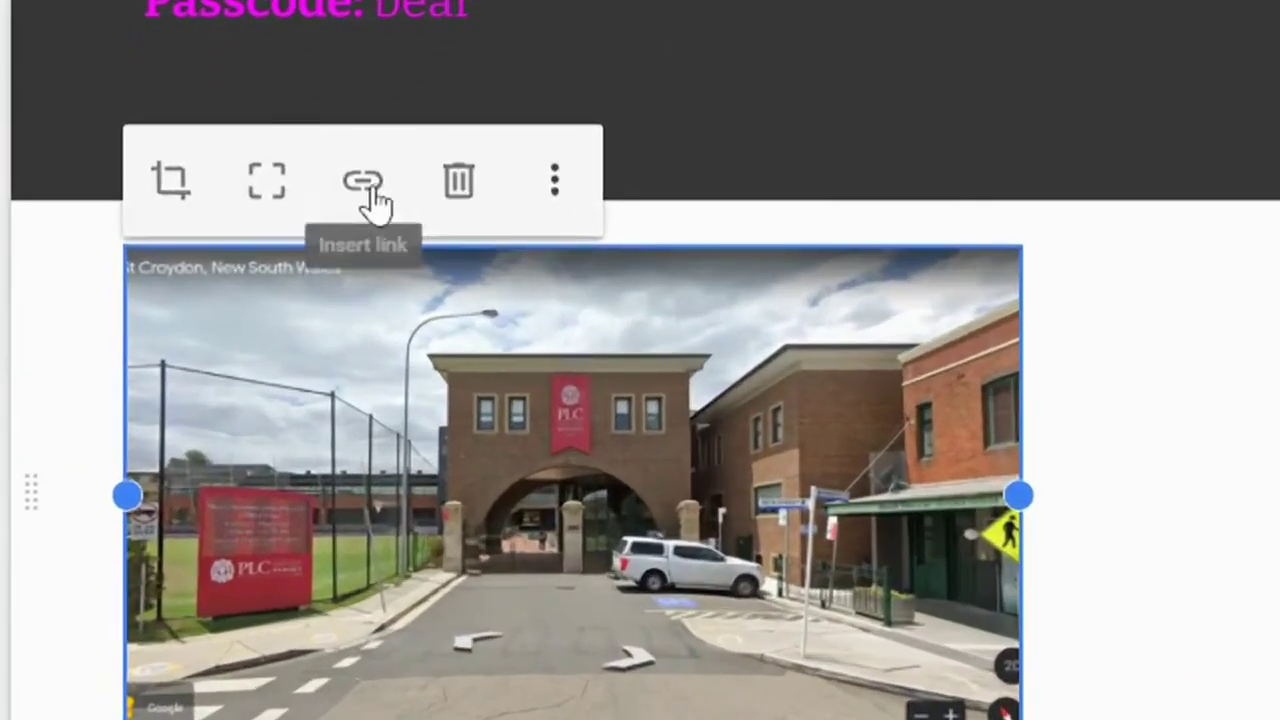
left_click(237, 306)
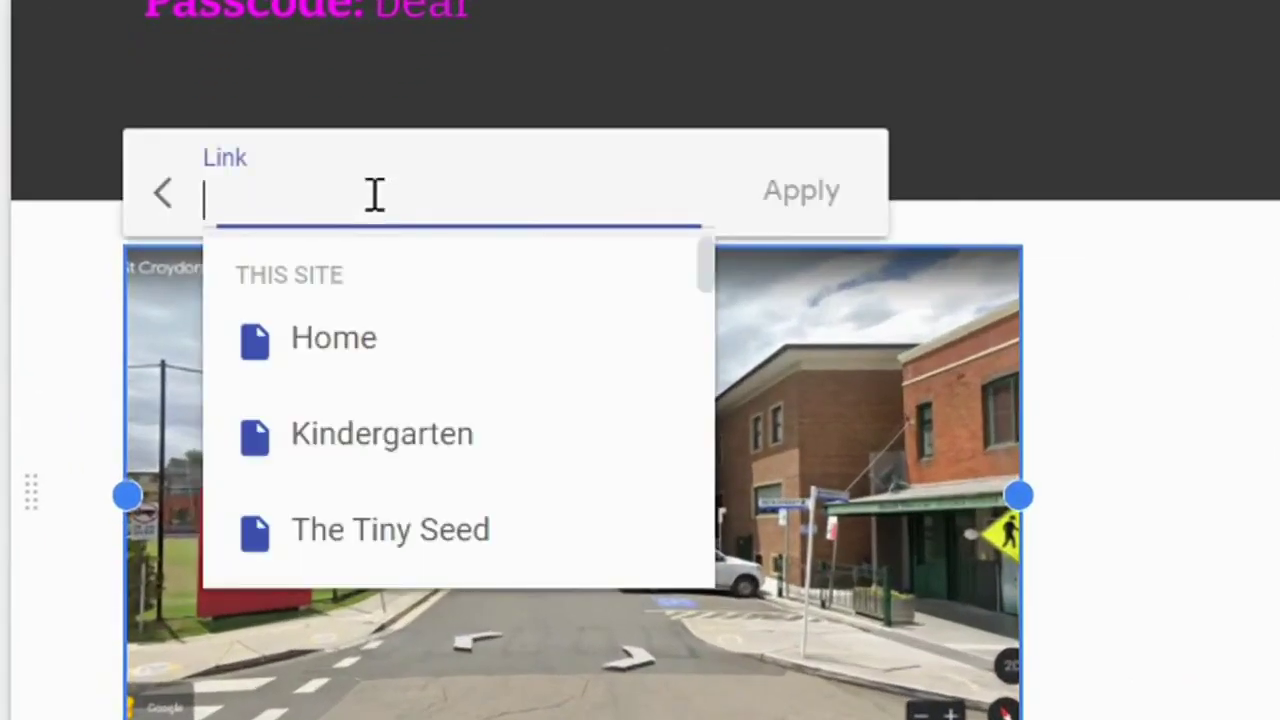
key("Escape")
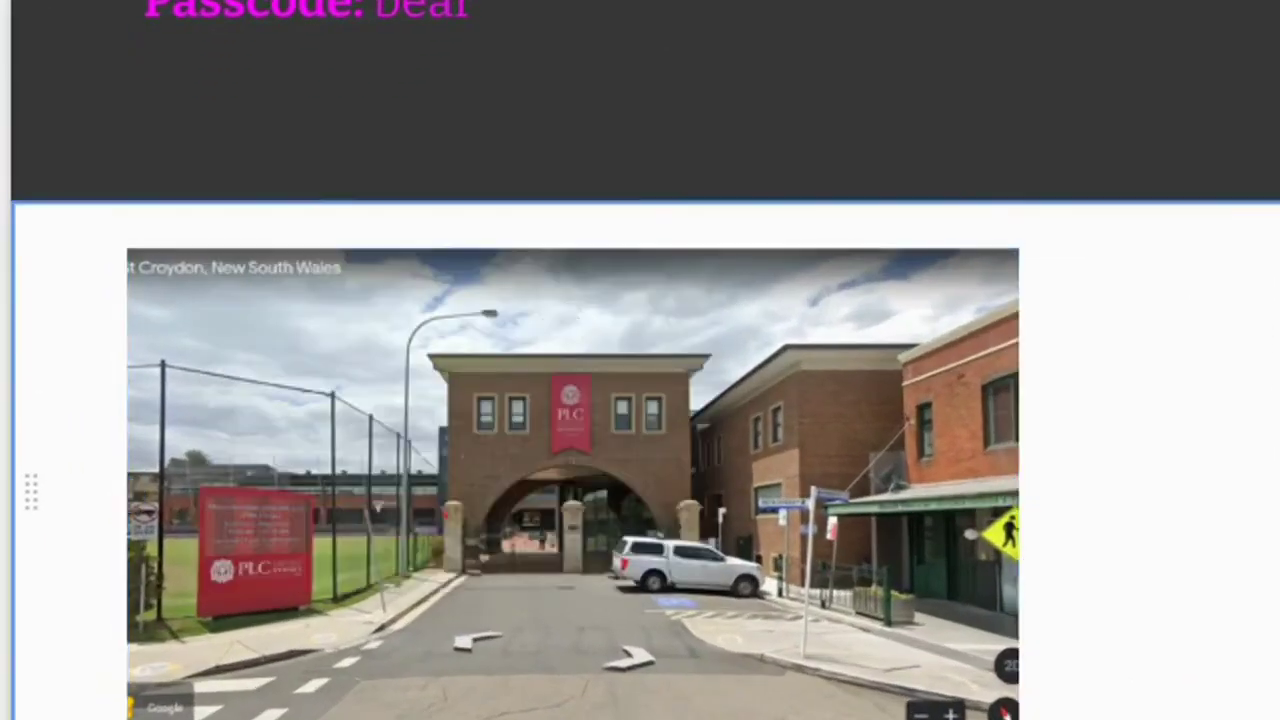
left_click(500, 331)
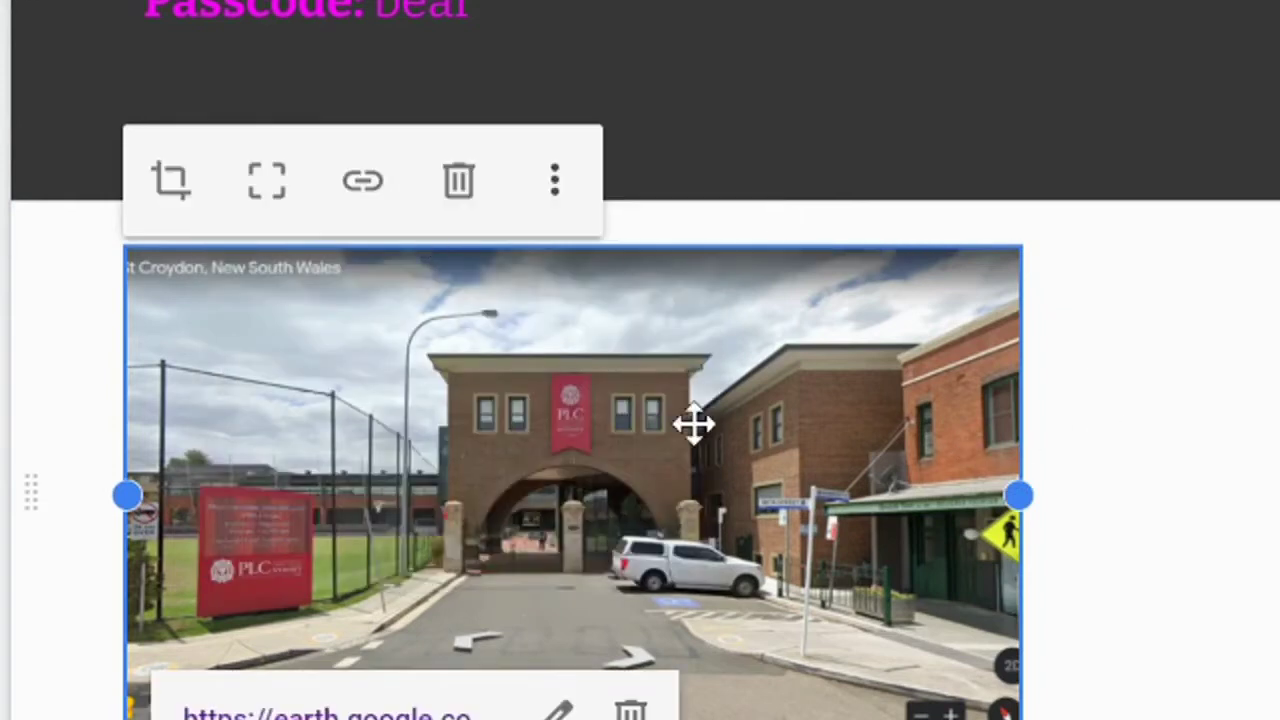
scroll(1028, 350, "up", 15)
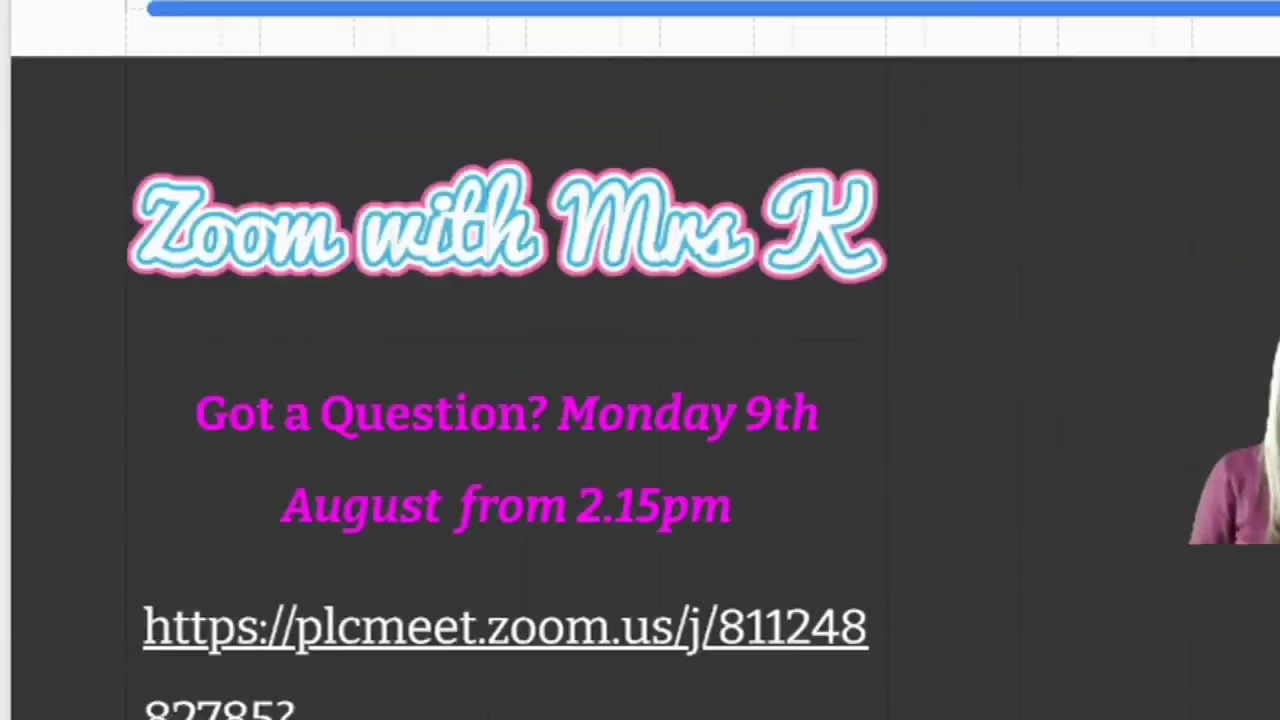
scroll(558, 492, "up", 15)
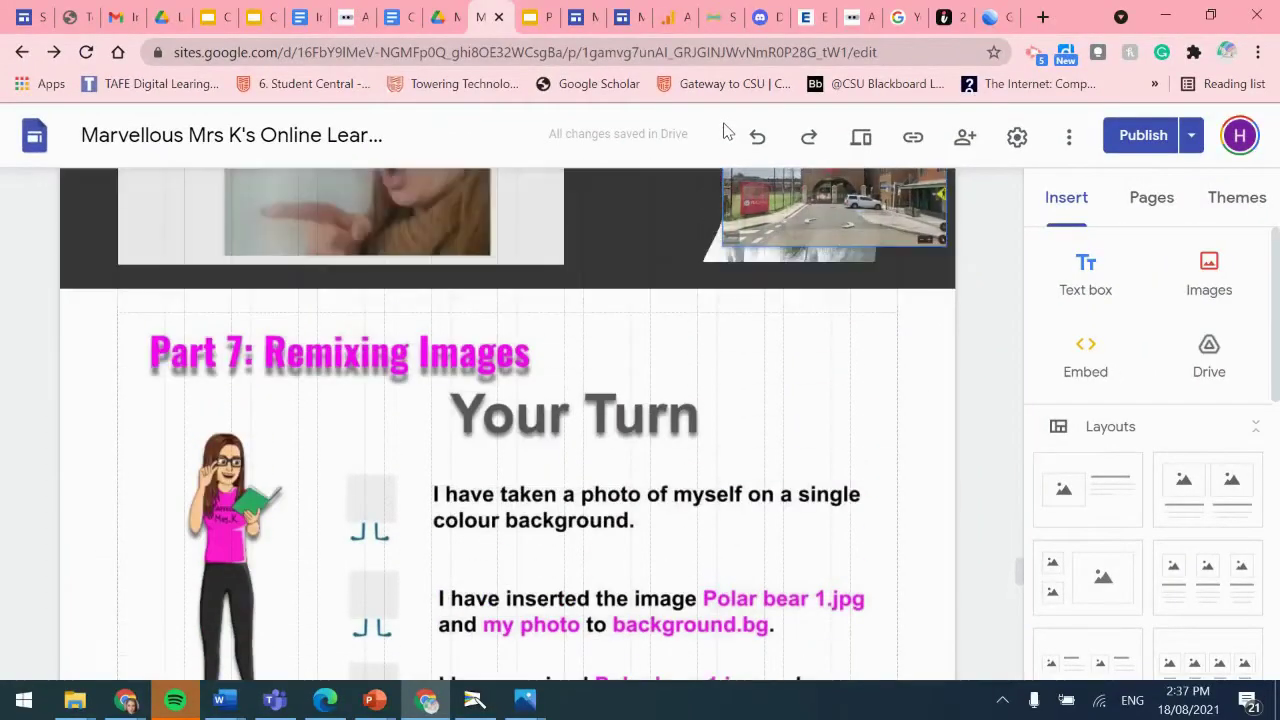
scroll(727, 131, "up", 10)
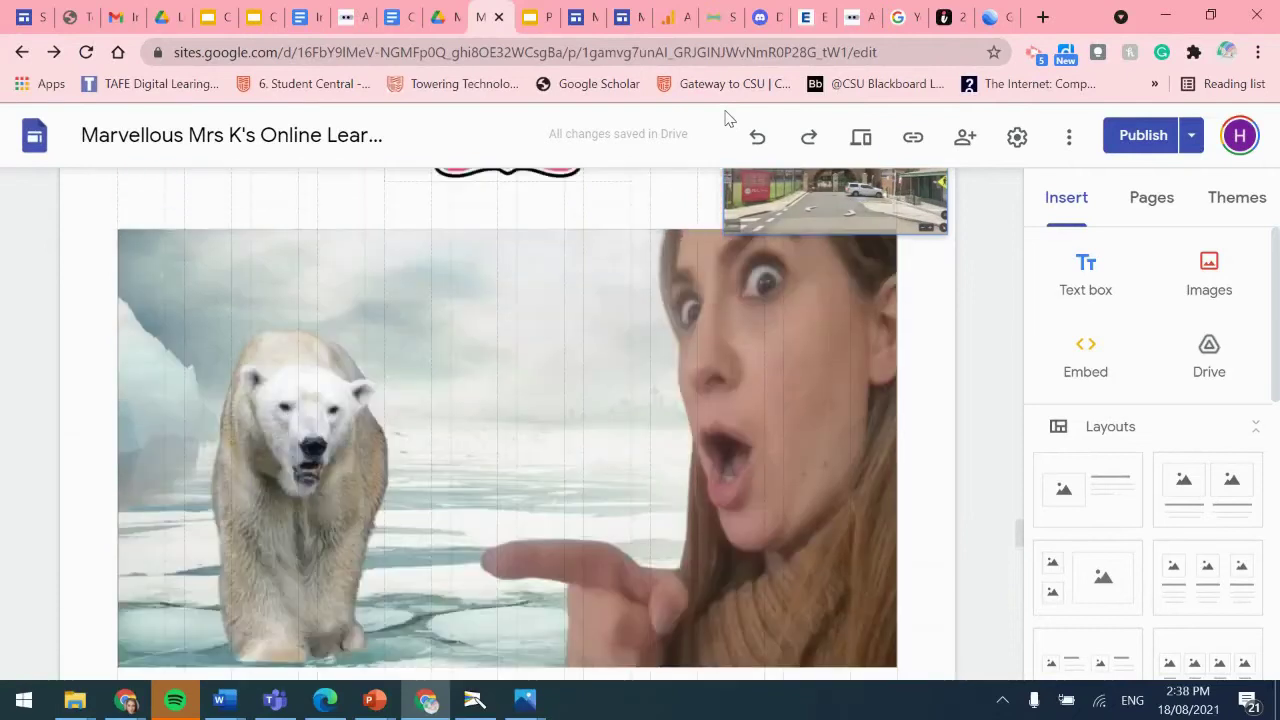
scroll(727, 110, "up", 3)
scroll(725, 90, "up", 3)
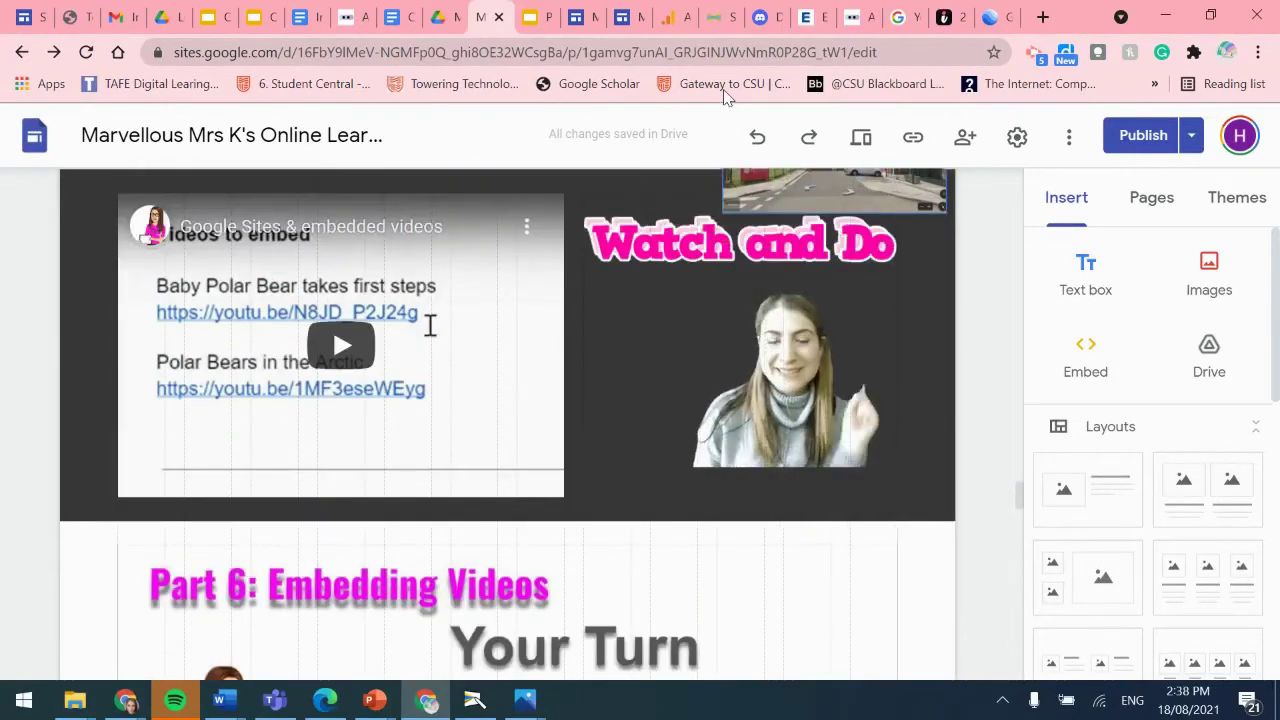
scroll(725, 94, "up", 9)
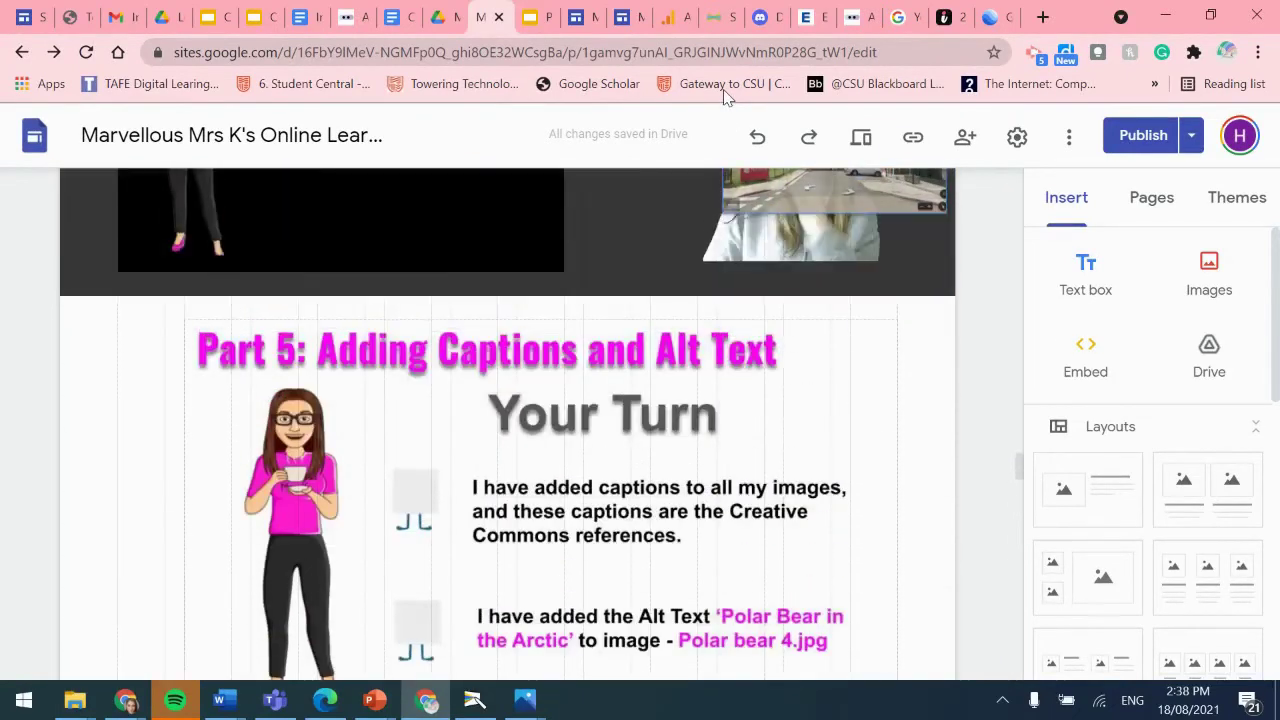
scroll(727, 94, "up", 8)
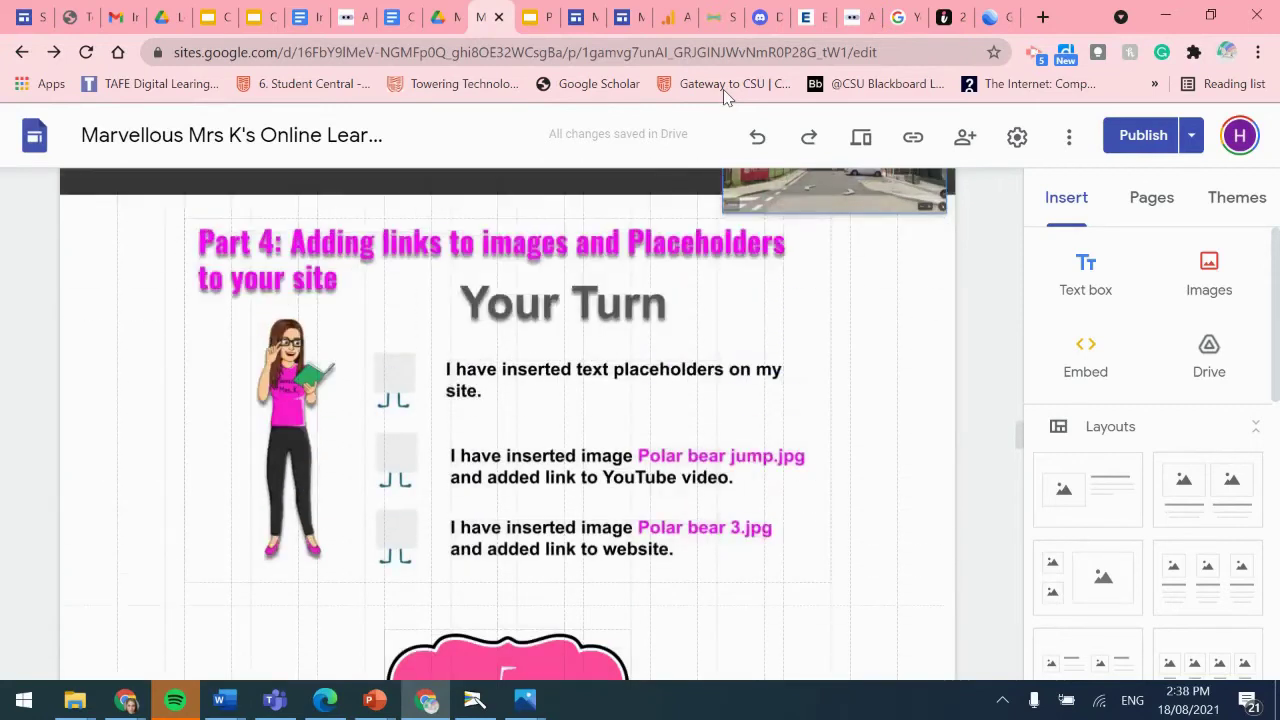
scroll(725, 94, "up", 8)
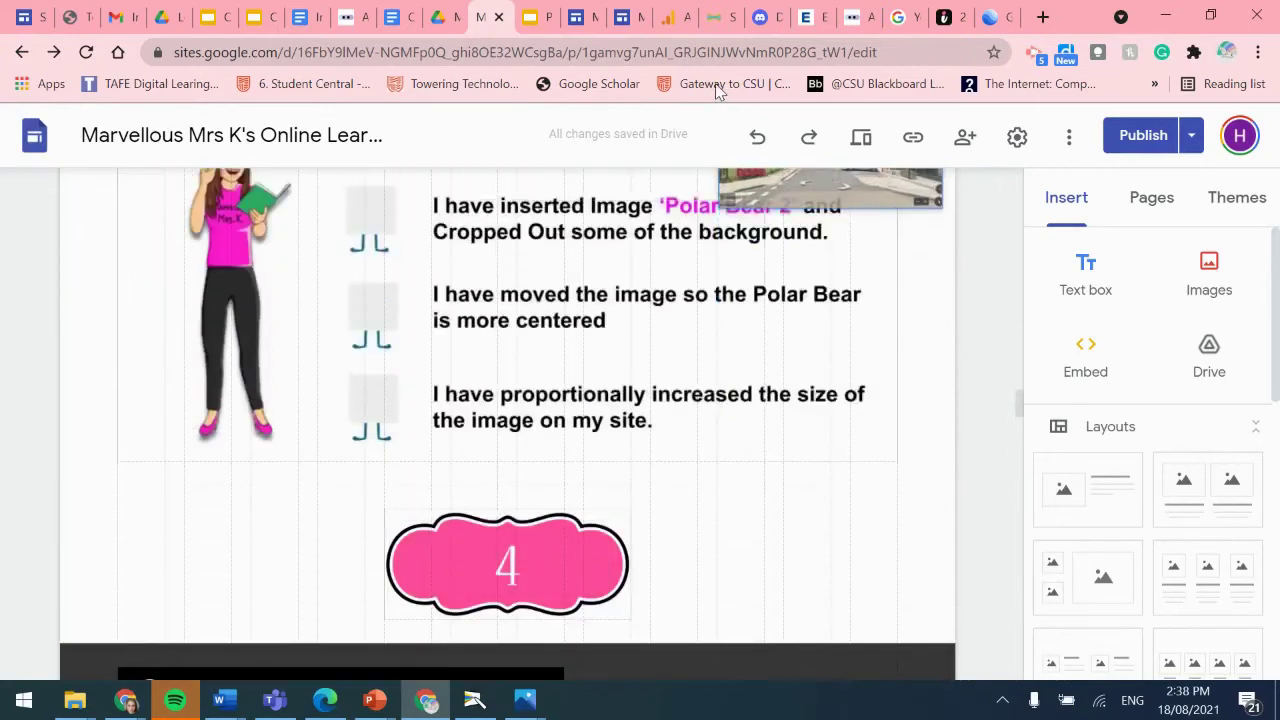
scroll(716, 90, "up", 8)
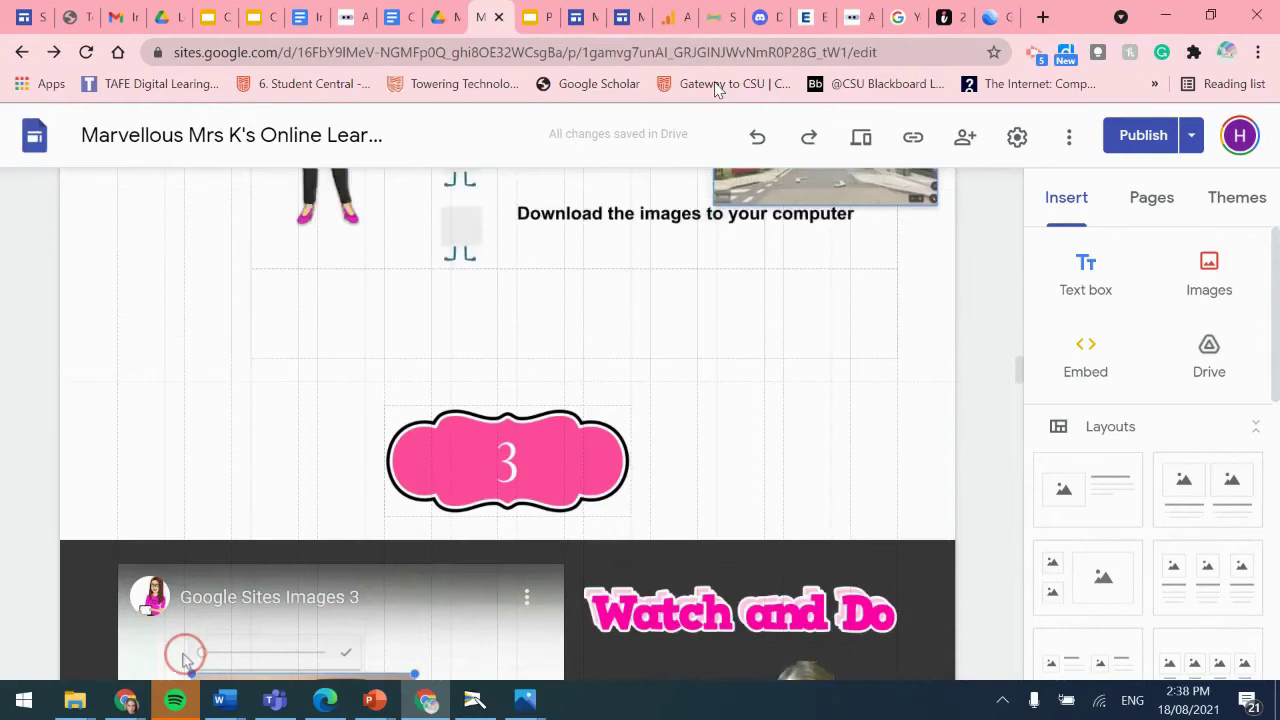
scroll(716, 90, "up", 10)
- Place the Street View image right of the PLC Sydney map and stretch it taller
left_click_drag(650, 251, 629, 332)
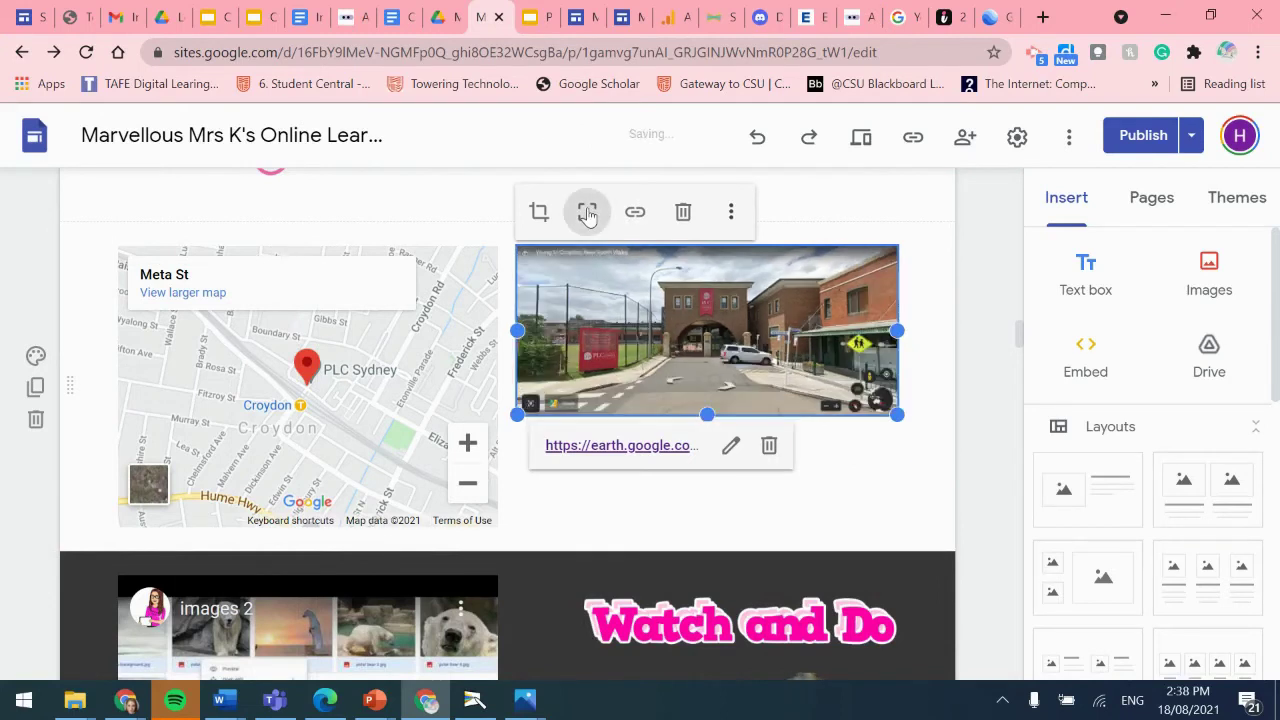
left_click_drag(707, 414, 714, 492)
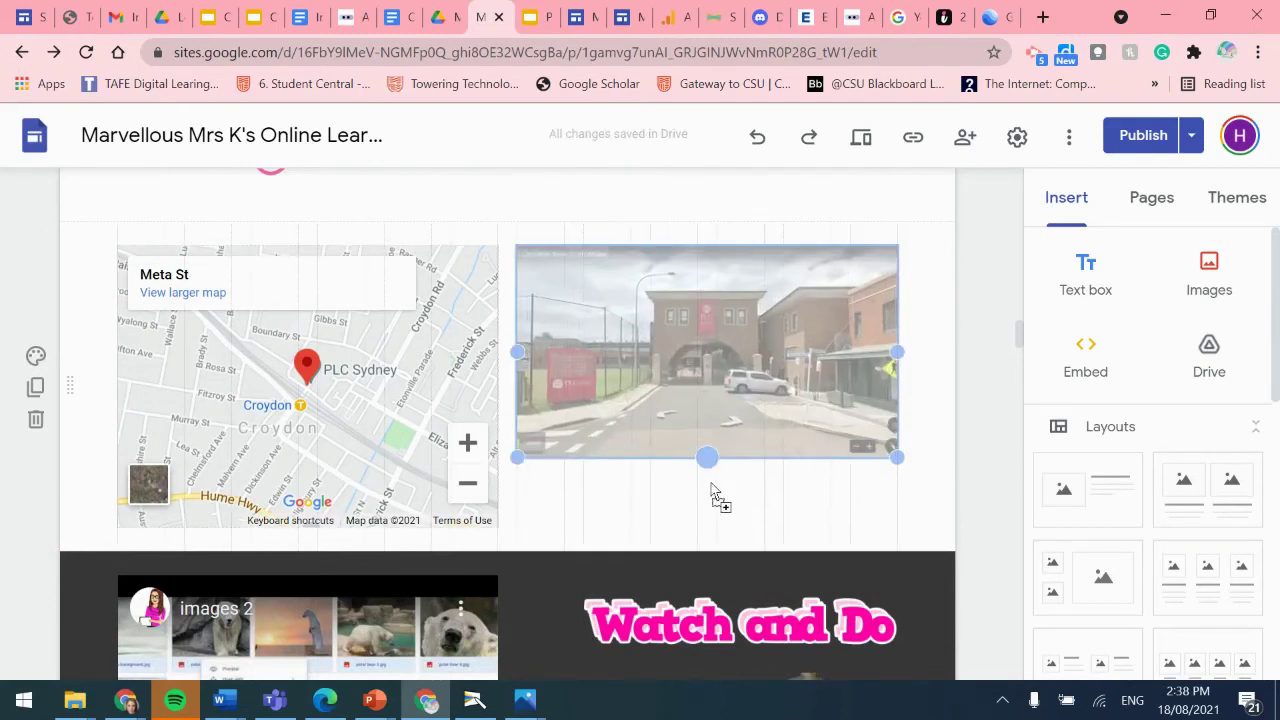